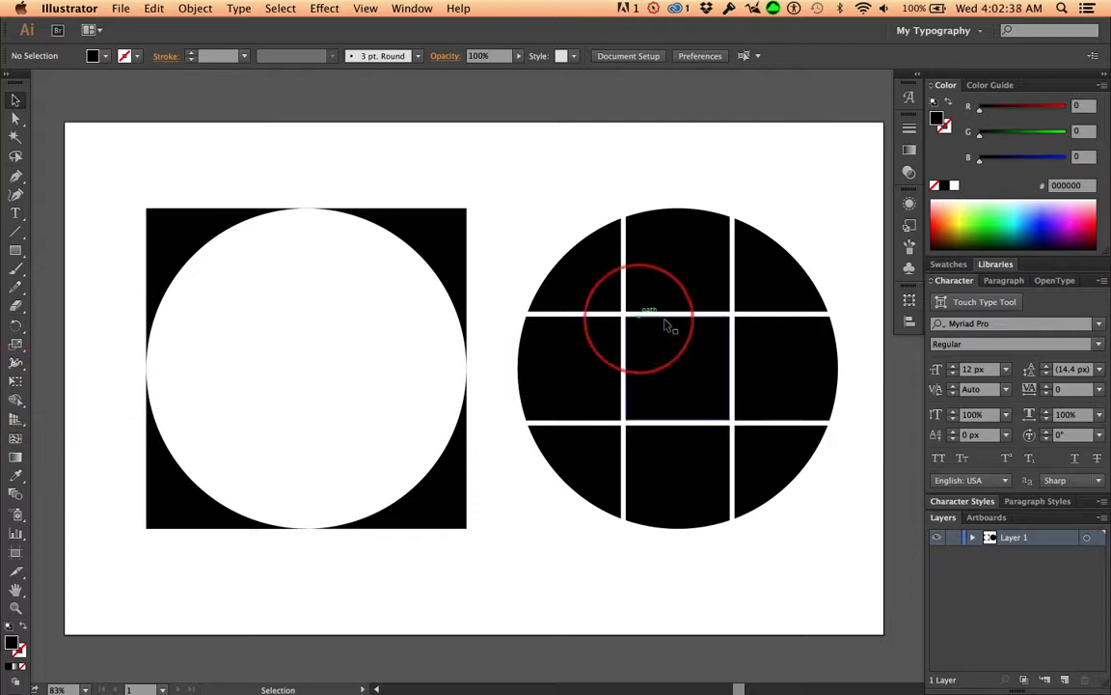
- Add a new layer with Layer 1 hidden, ready for drawing with the Rectangle tool
left_click(1062, 680)
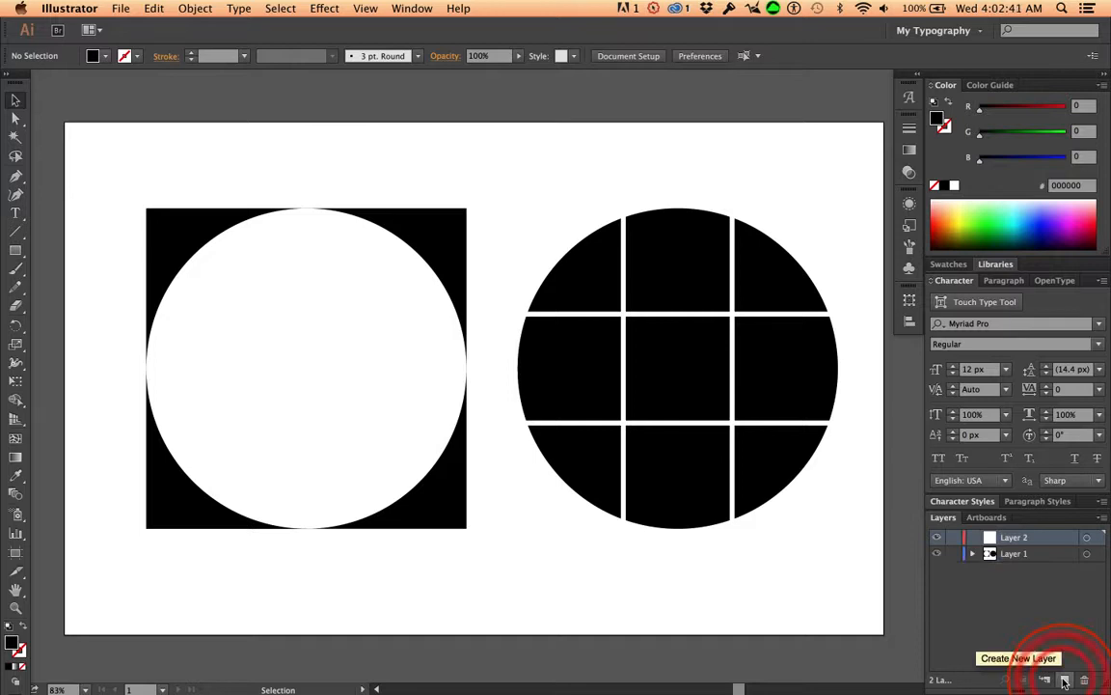
left_click(937, 554)
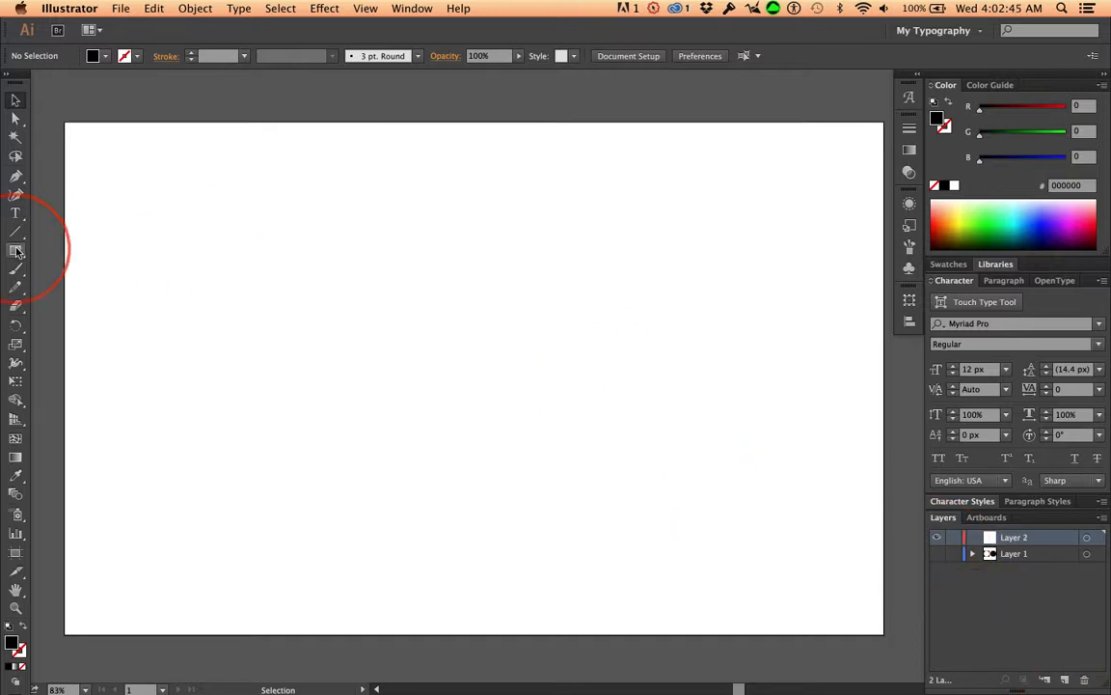
left_click(15, 251)
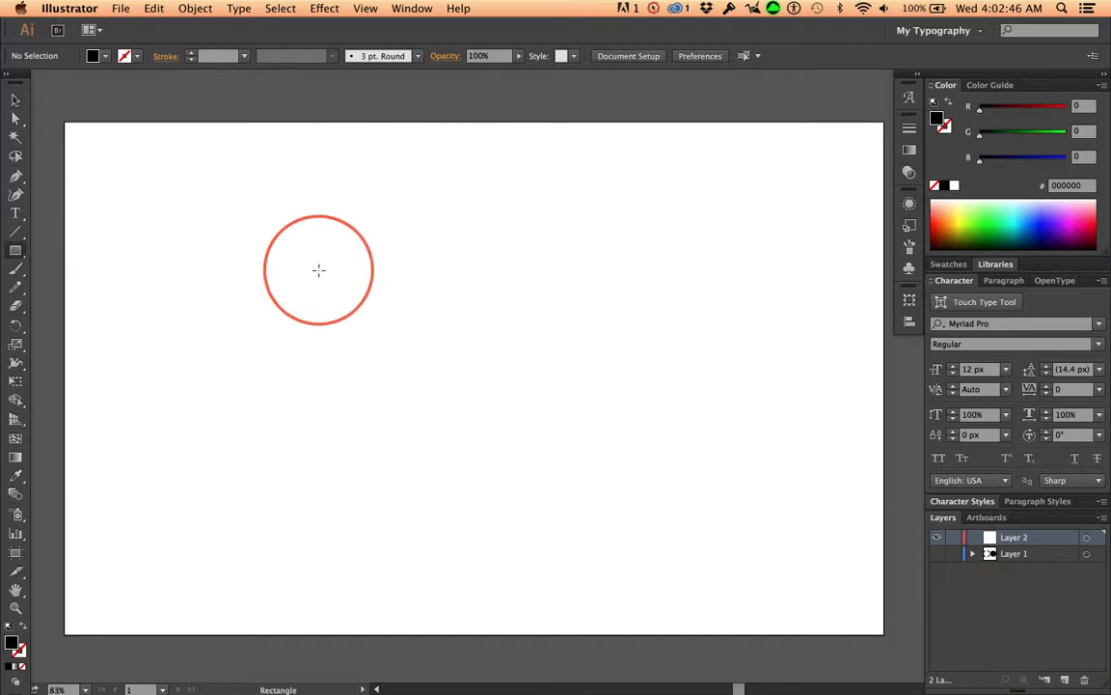
left_click_drag(229, 229, 403, 323)
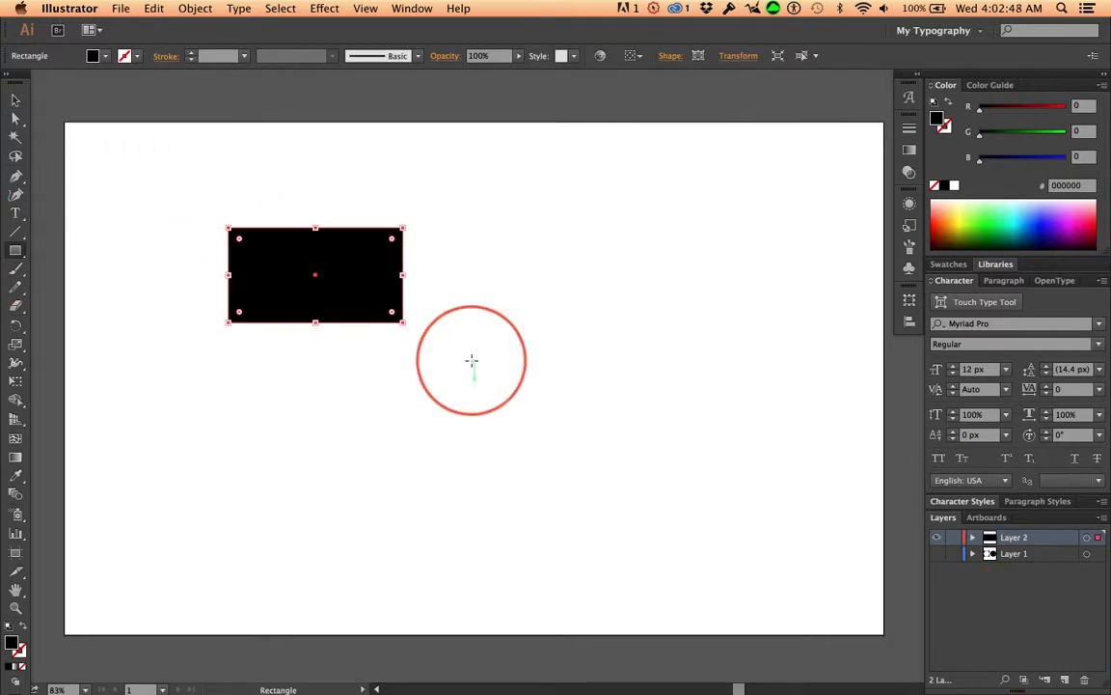
key("super+z")
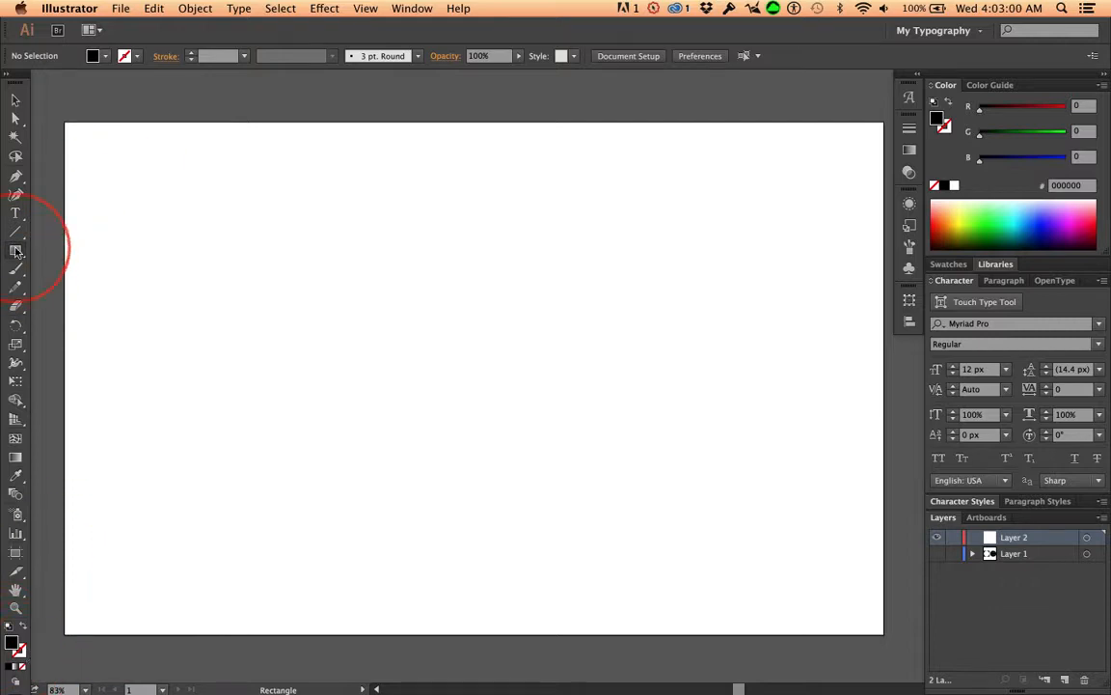
left_click_drag(191, 195, 319, 262)
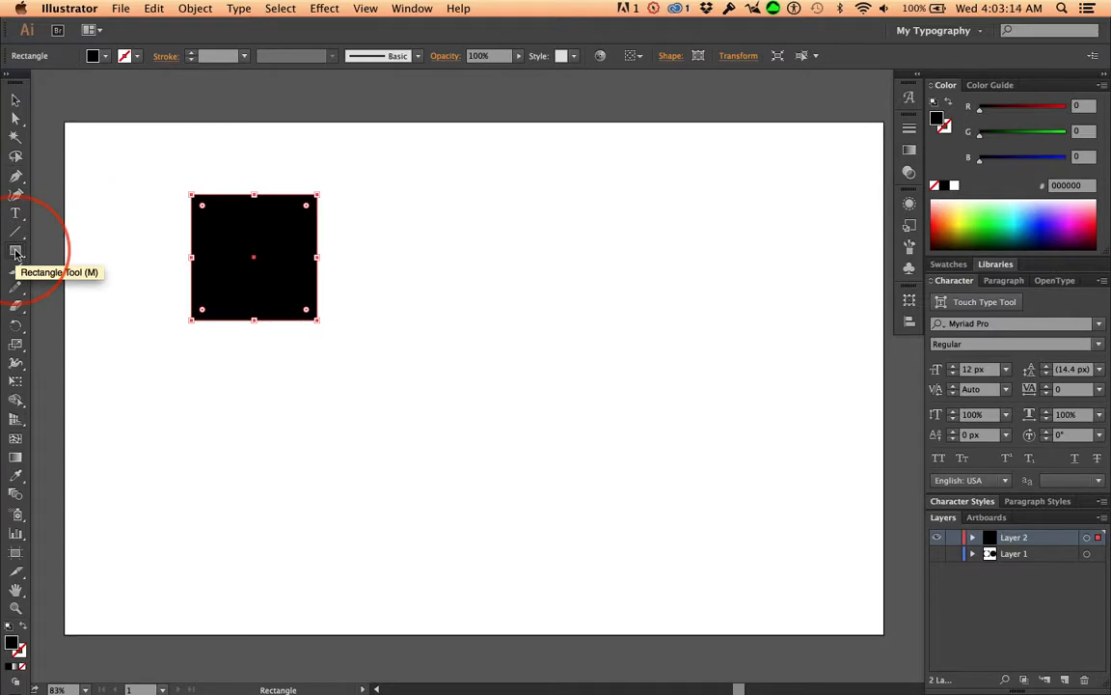
key("Delete")
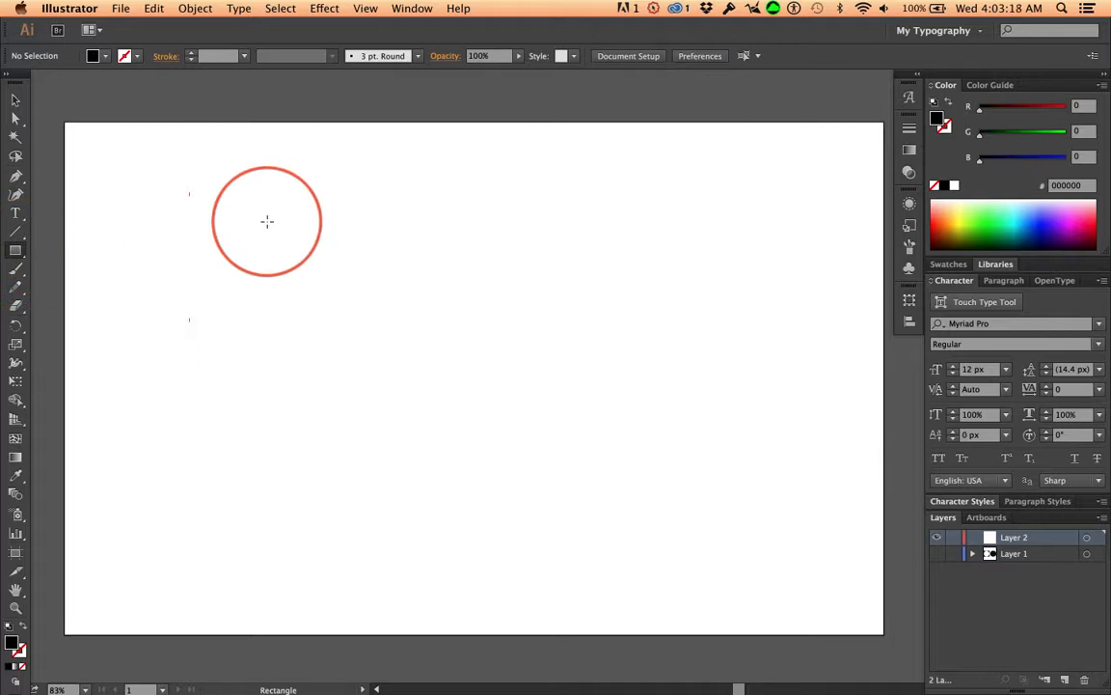
- Create a rectangle exactly 100 px wide and 100 px high on the artboard
left_click(426, 231)
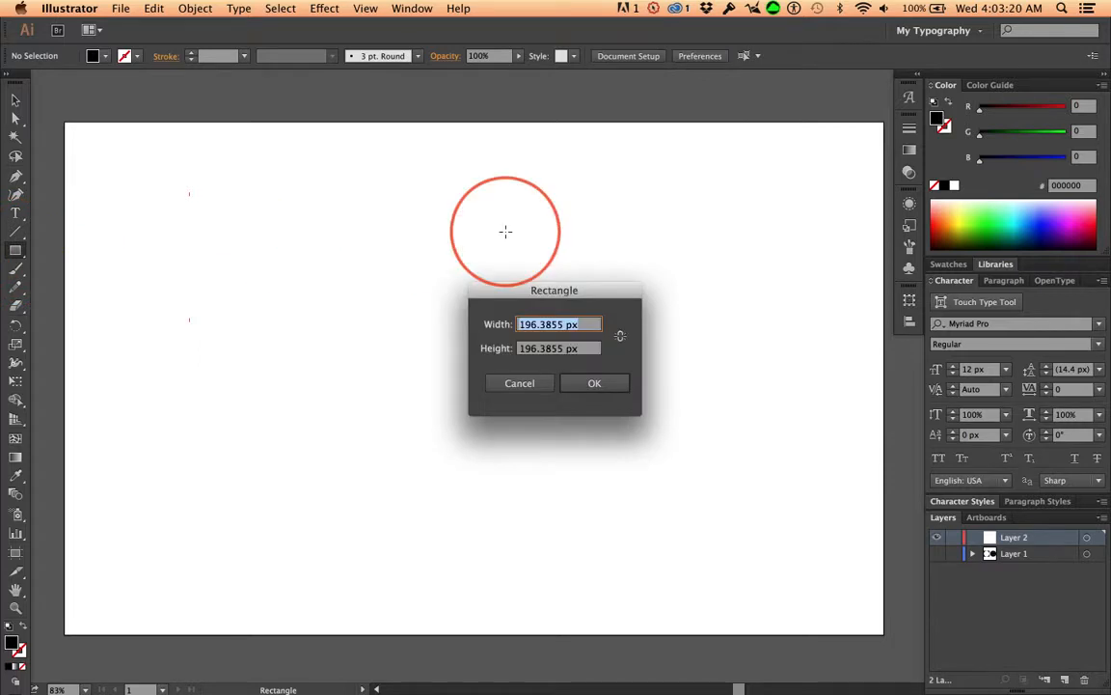
type("100")
key("Tab")
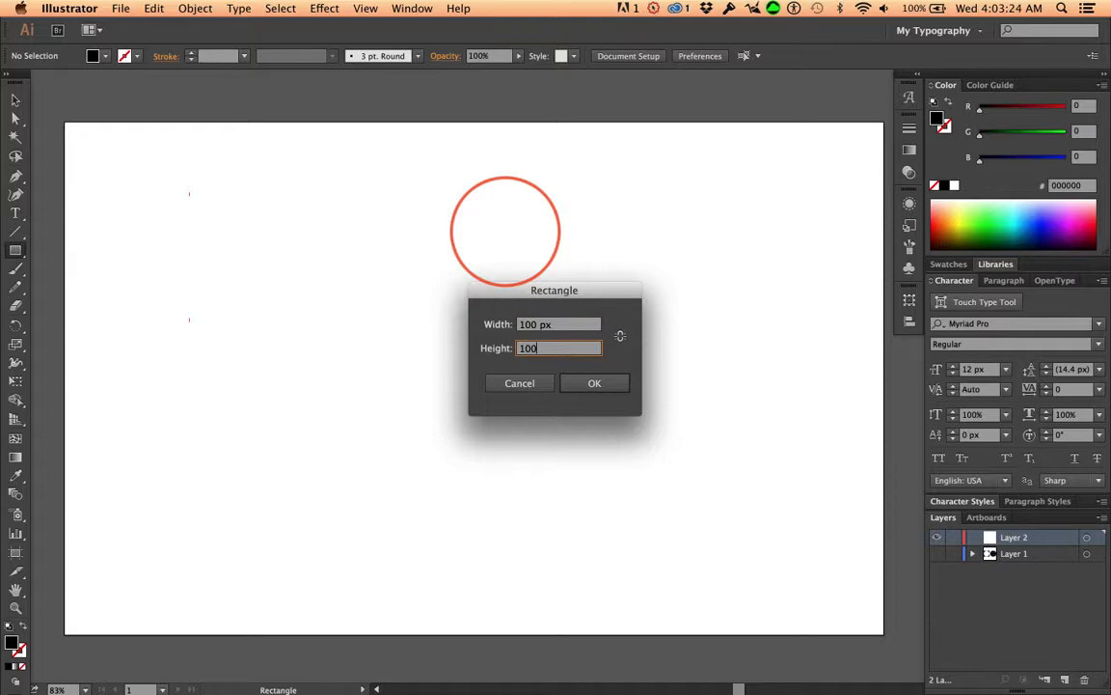
left_click(595, 383)
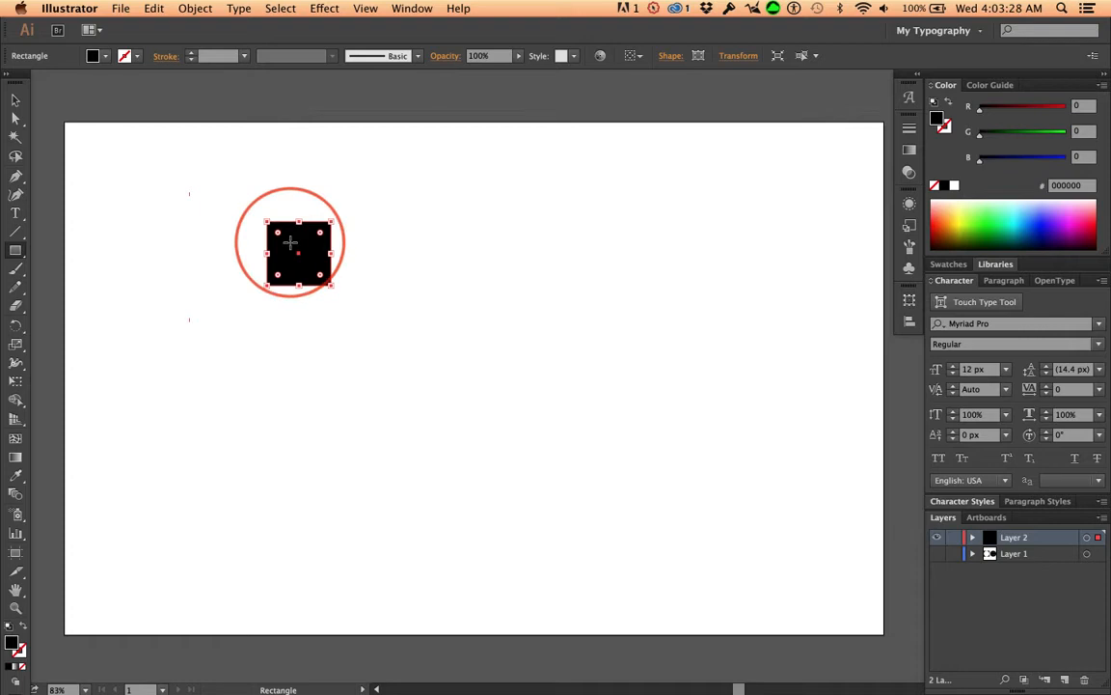
- Set the square's transform reference point to its top-left corner and check the artboard's own reference point
left_click(14, 100)
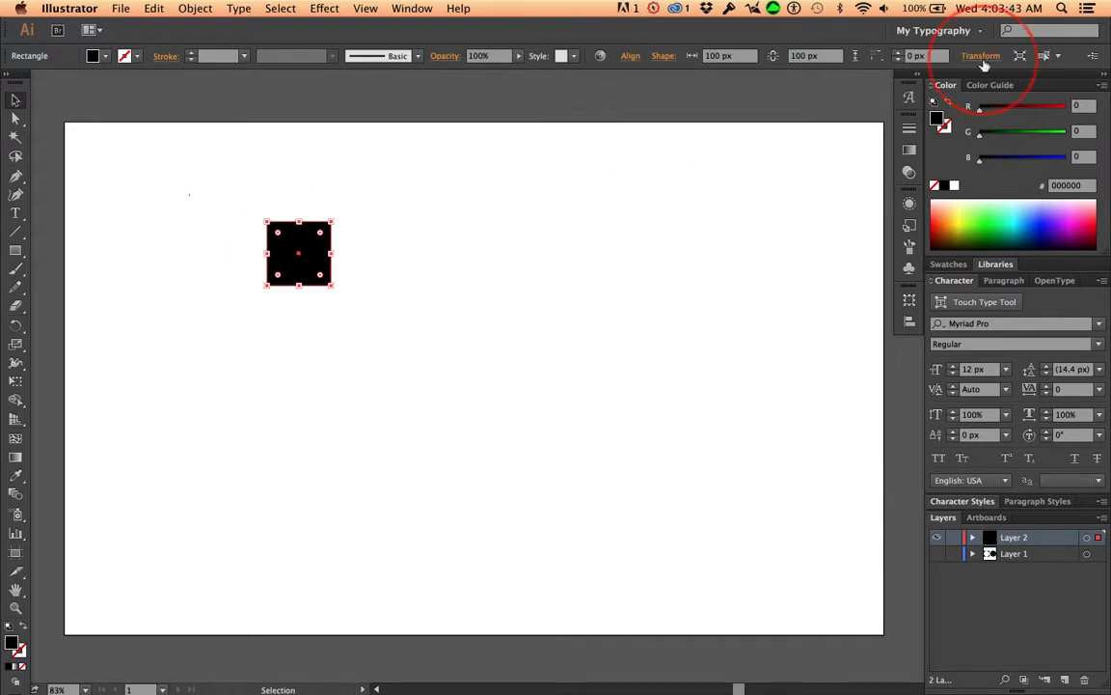
left_click(909, 302)
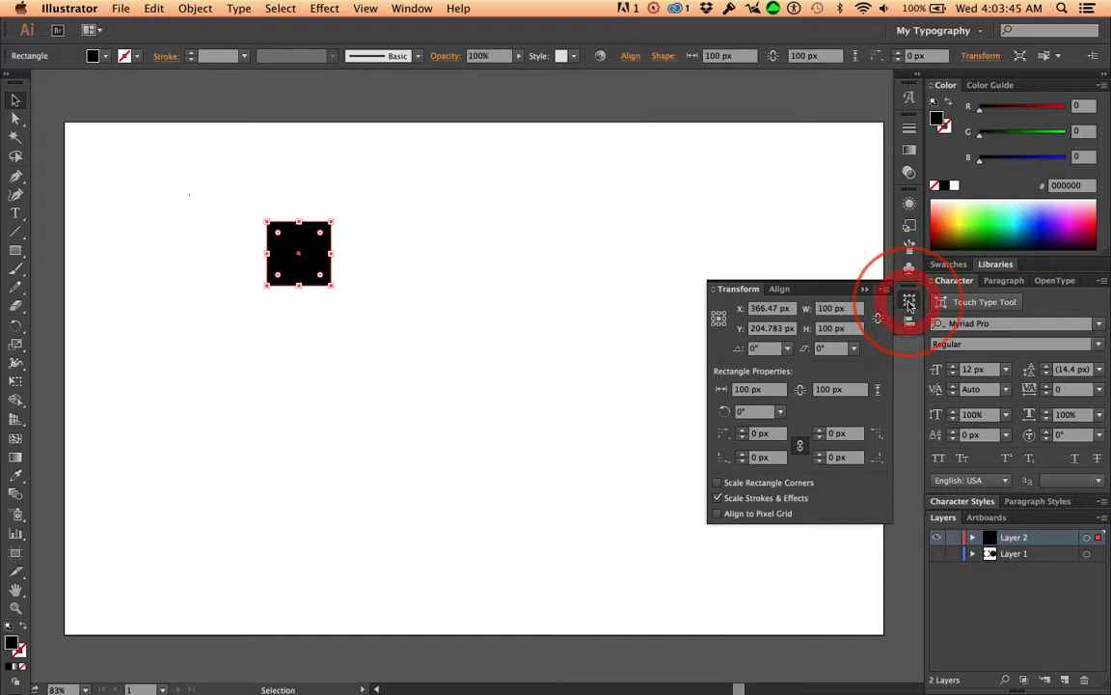
left_click(715, 312)
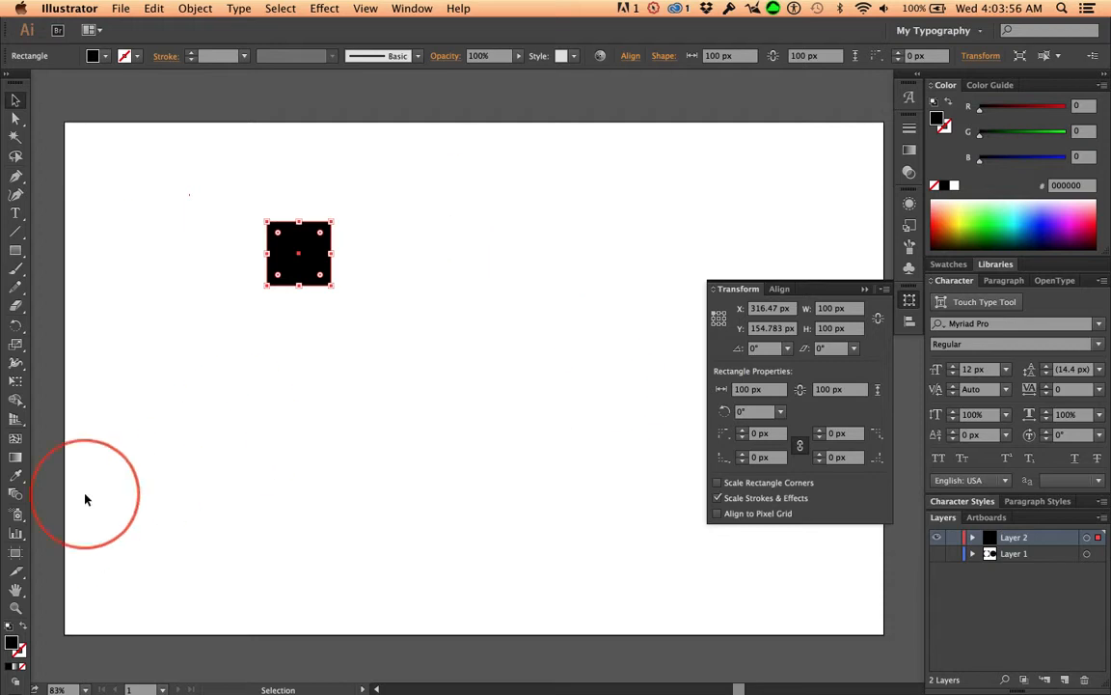
left_click(15, 554)
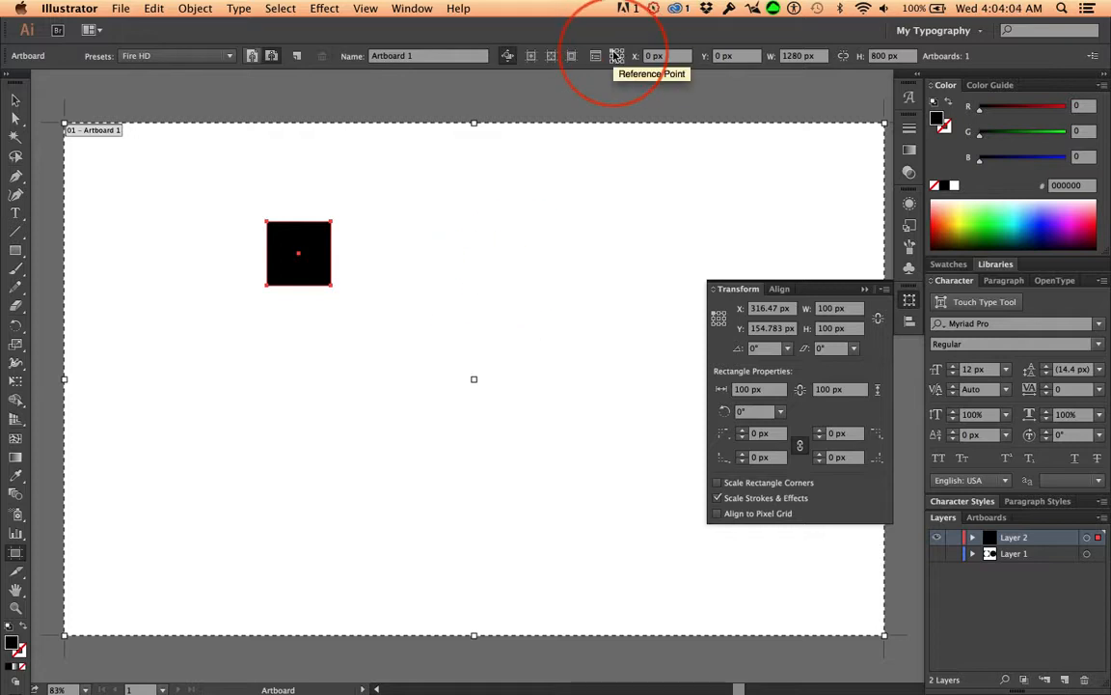
left_click(16, 100)
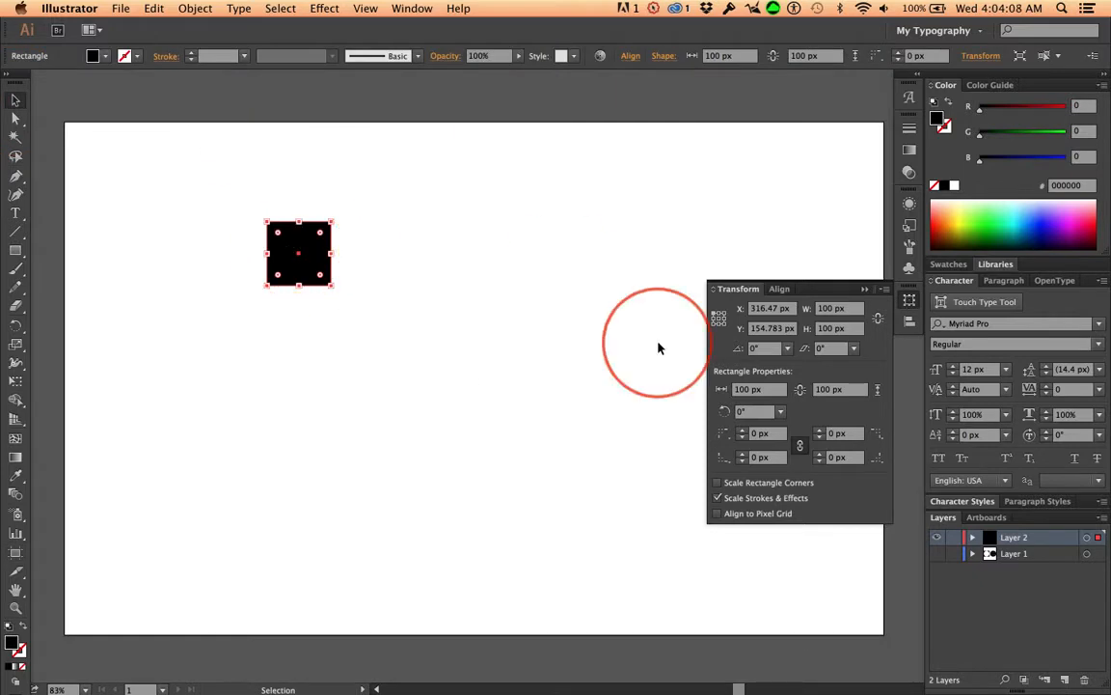
- Position the square at X 0 px and Y 0 px in the artboard's top-left corner
left_click(767, 309)
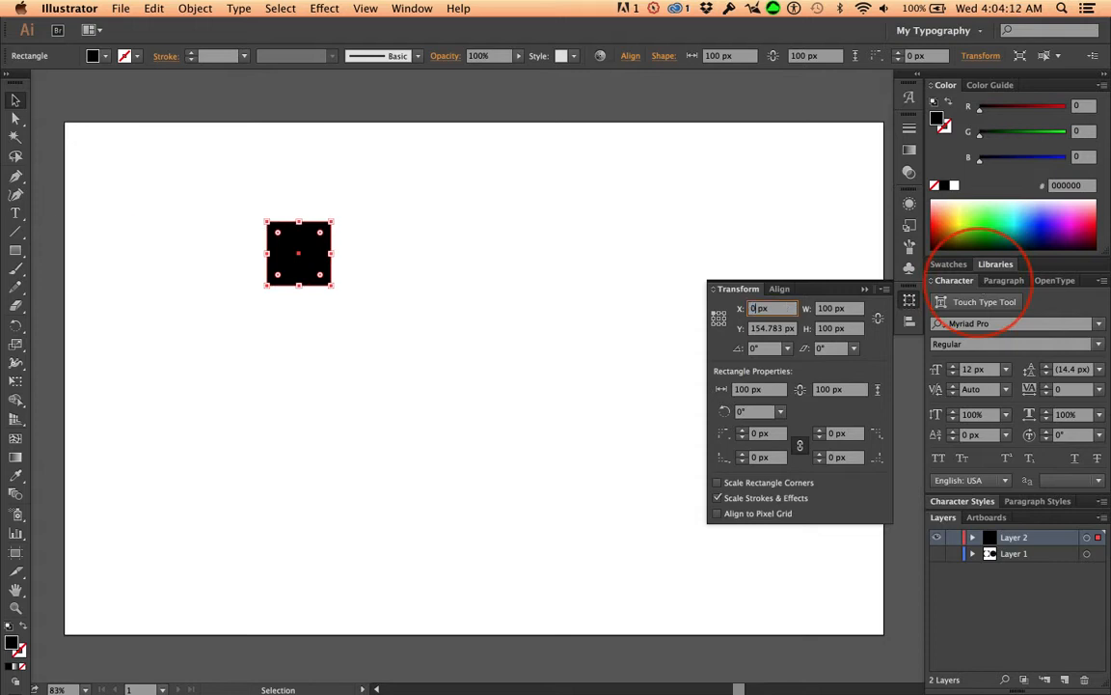
key("Tab")
type("0")
key("Tab")
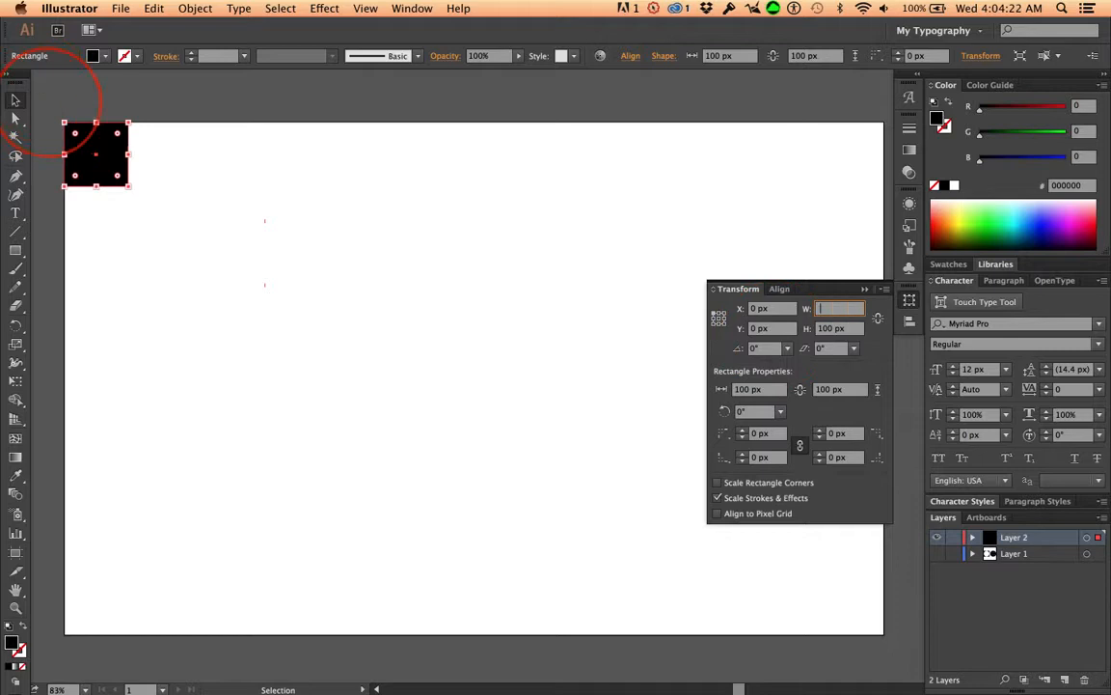
- Make a copy of the square moved 105 px horizontally and 0 px vertically, previewing the offset
key("super+space")
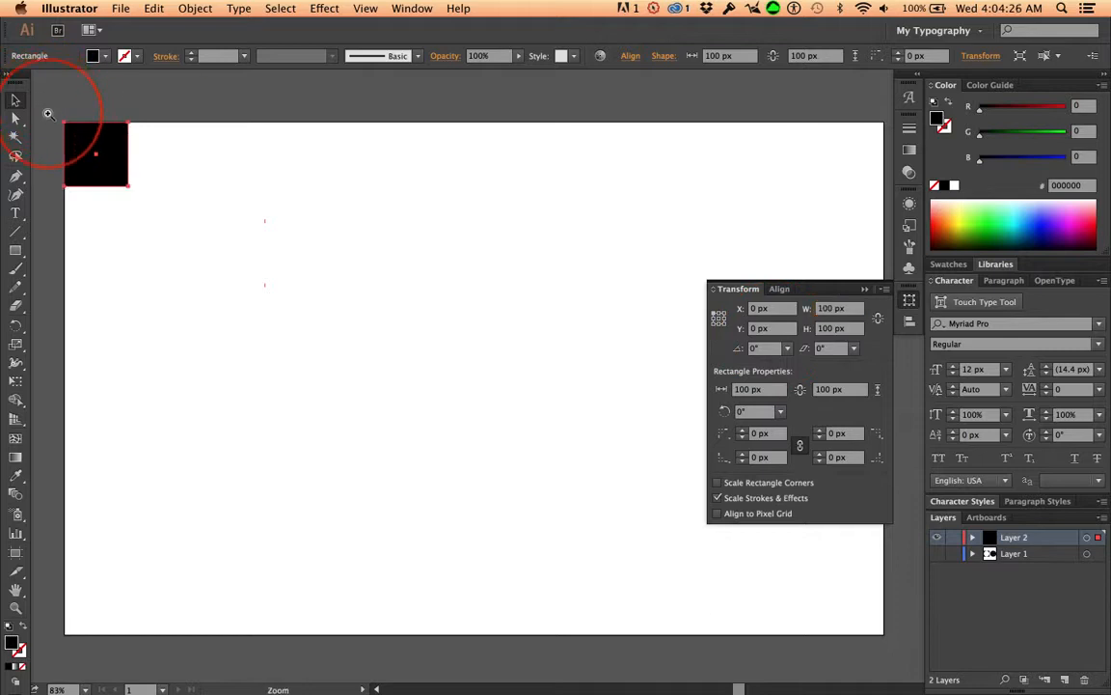
left_click_drag(64, 123, 367, 381)
key("super+5")
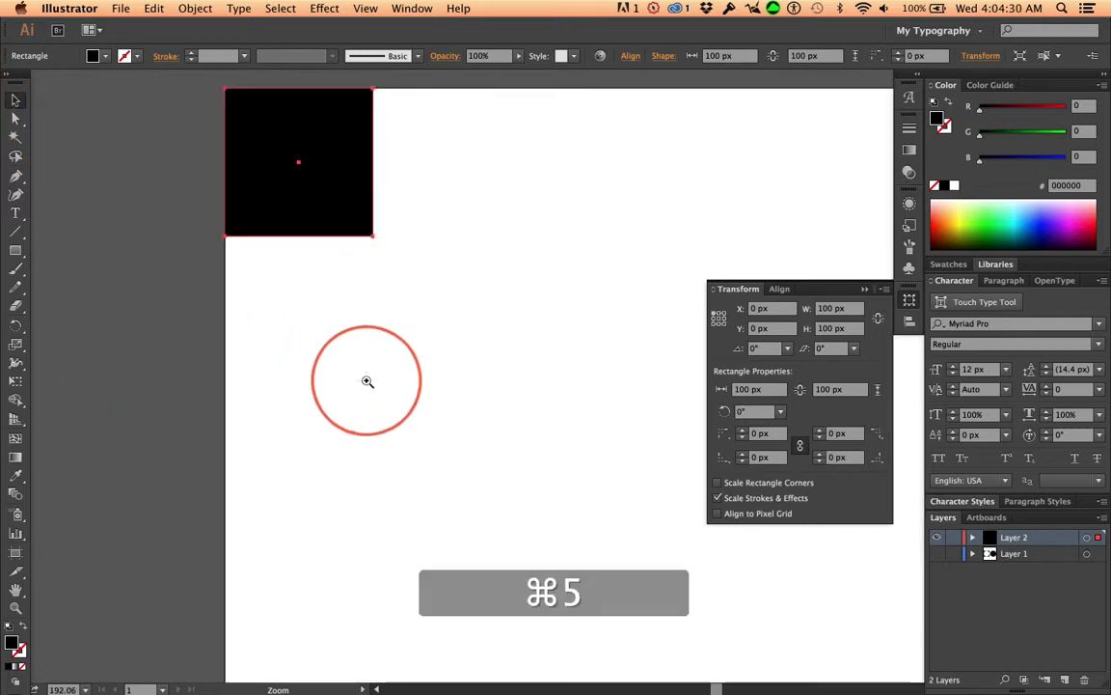
key("v")
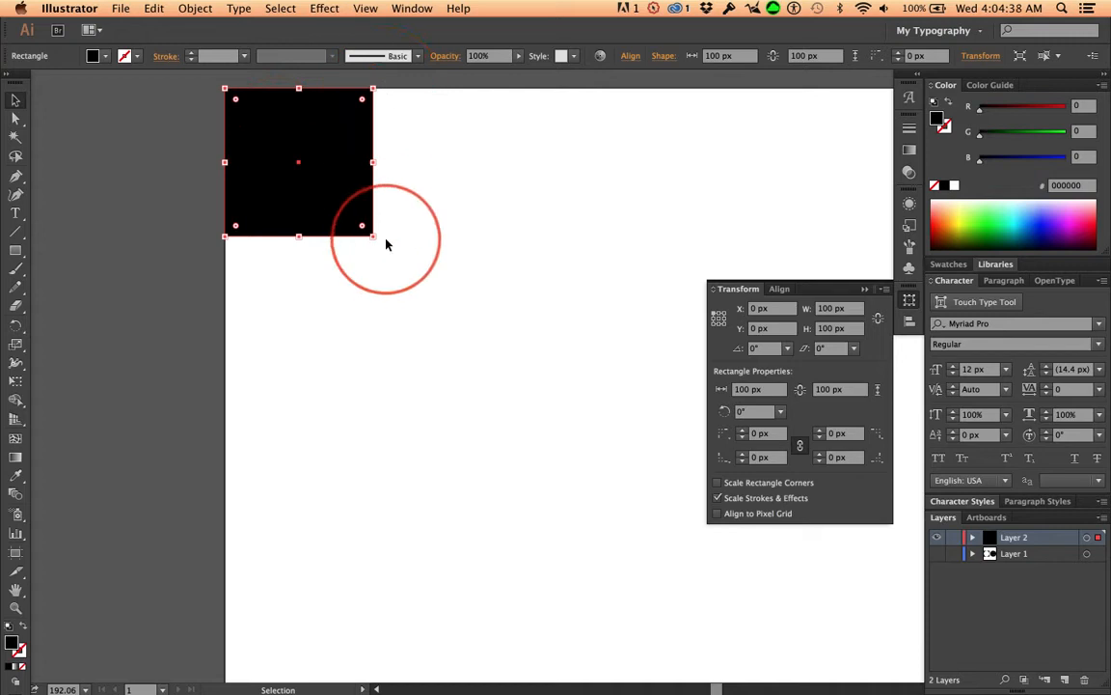
double_click(15, 102)
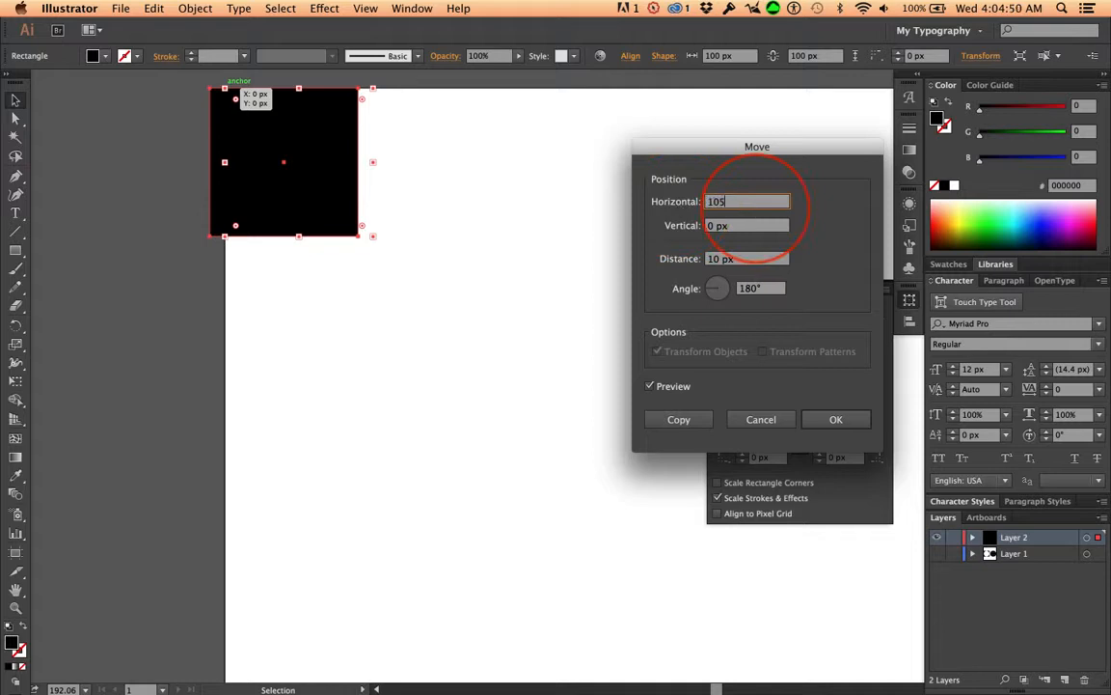
key("Tab")
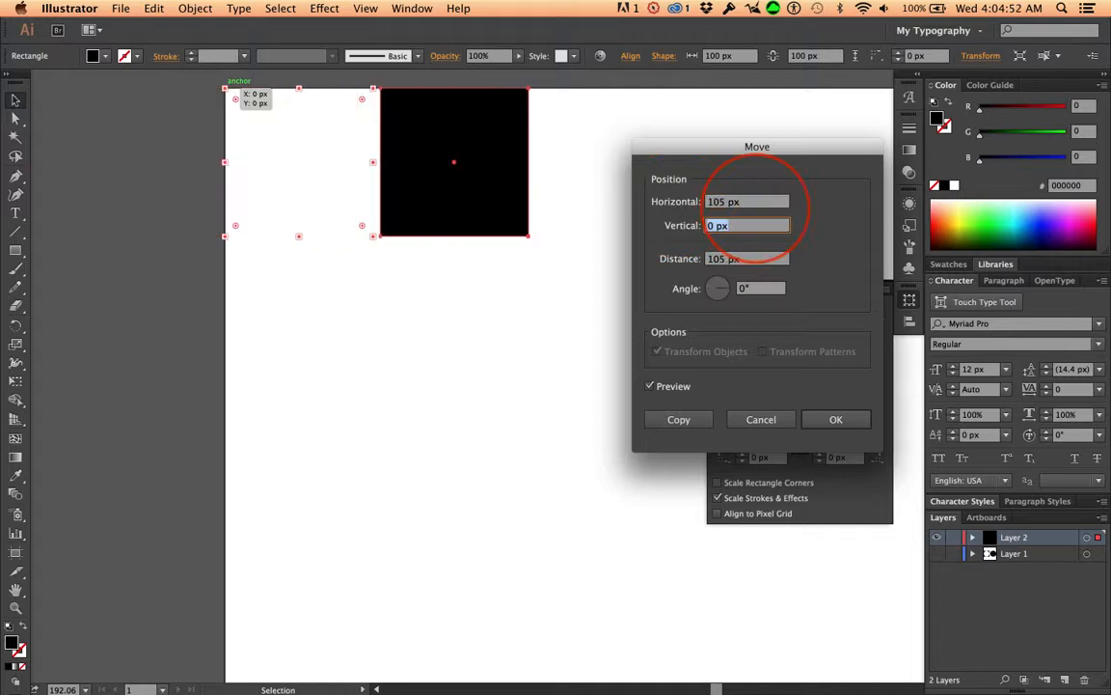
key("Tab")
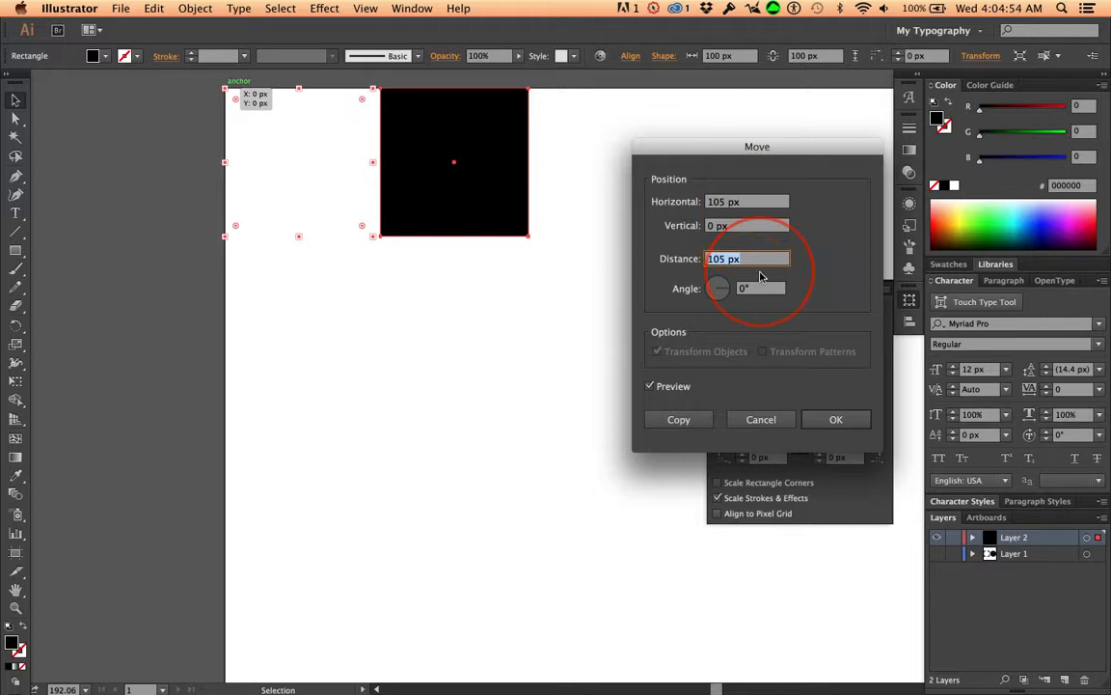
left_click(650, 387)
left_click(650, 387)
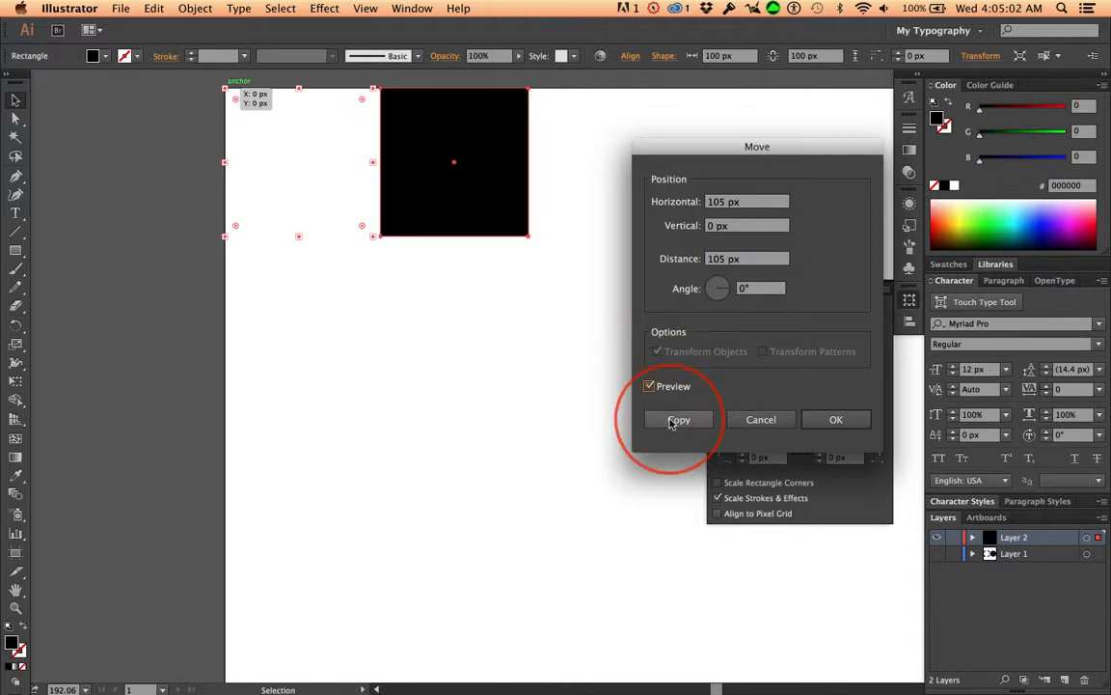
left_click(673, 421)
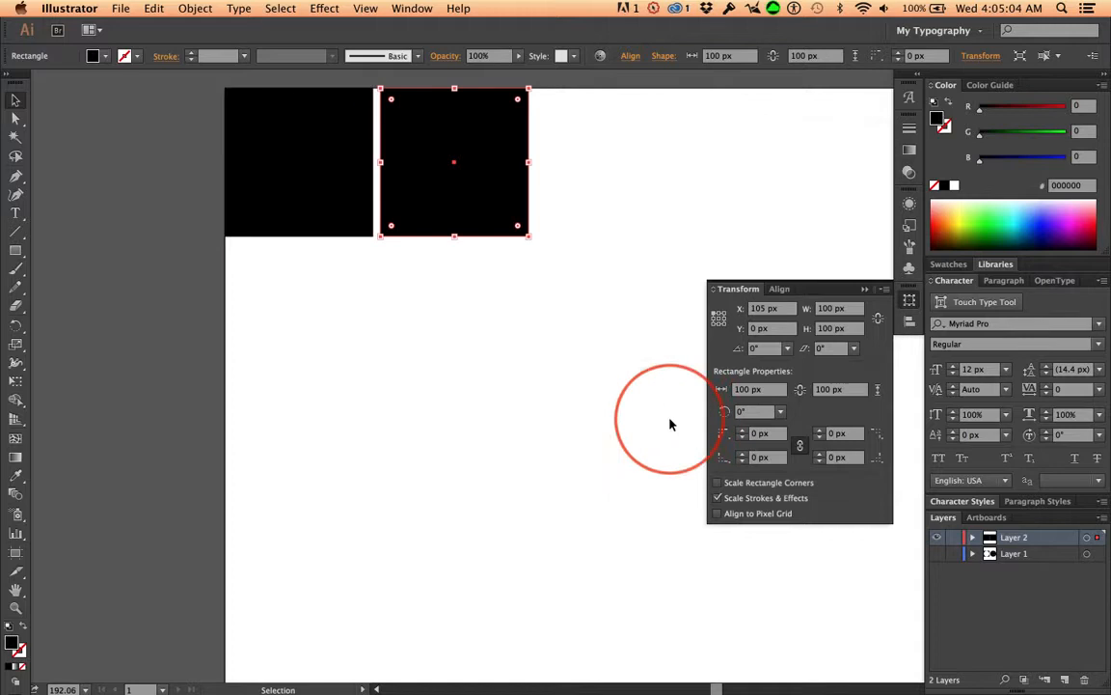
- Repeat the copy transformation to add a third square and select all three squares in the row
key("super+d")
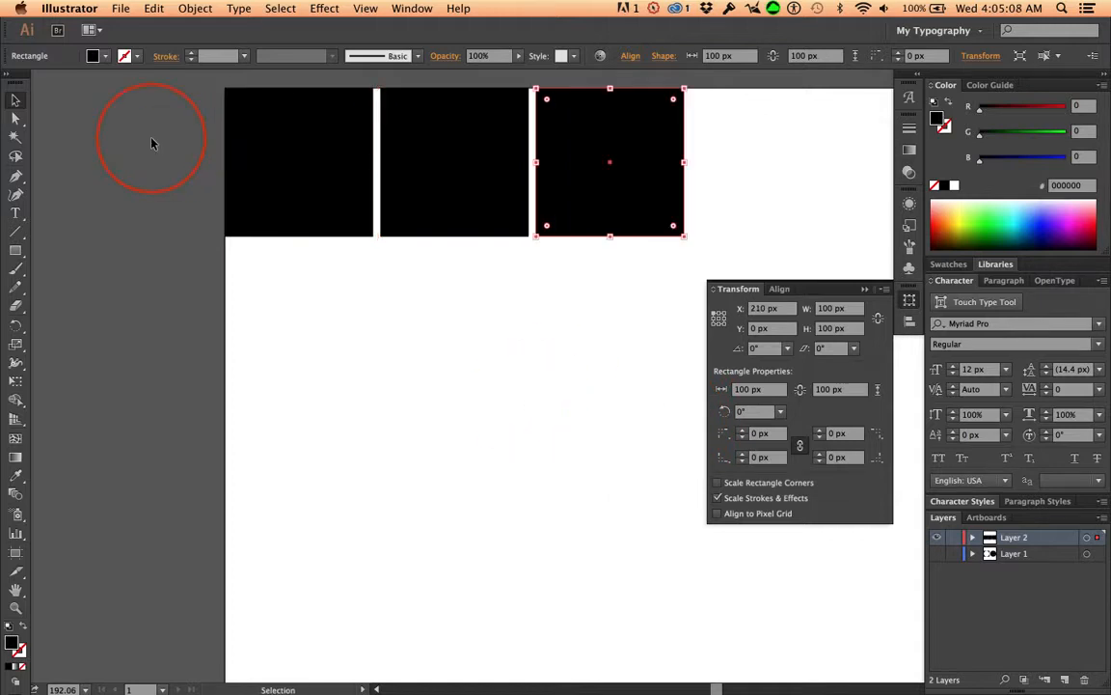
left_click_drag(221, 136, 629, 158)
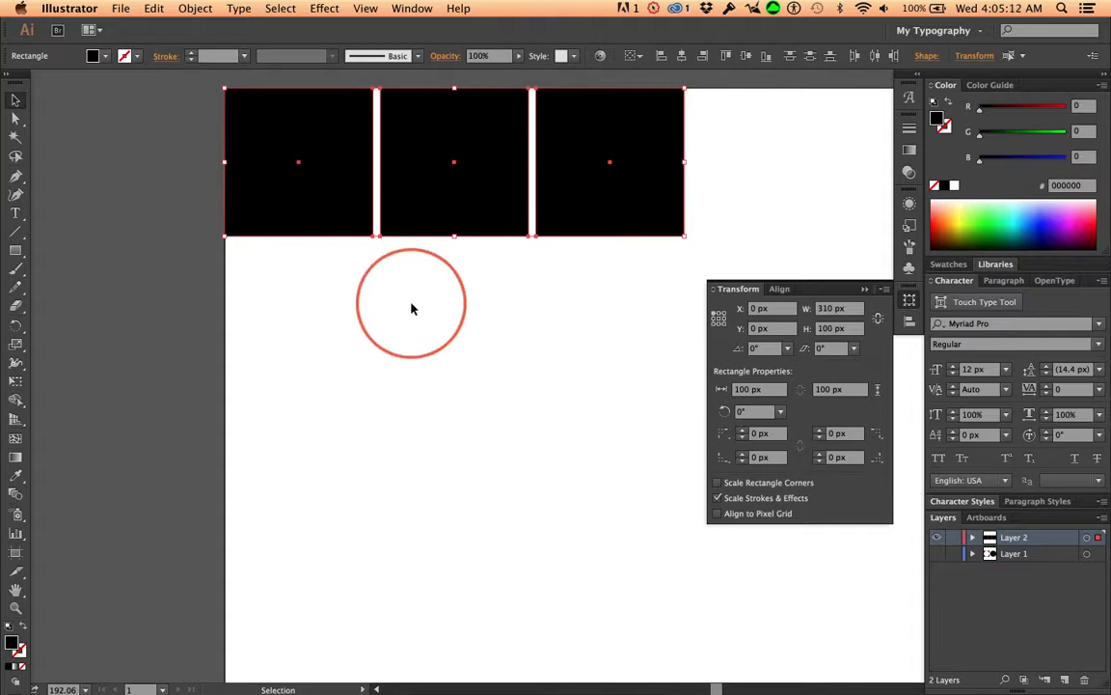
double_click(13, 100)
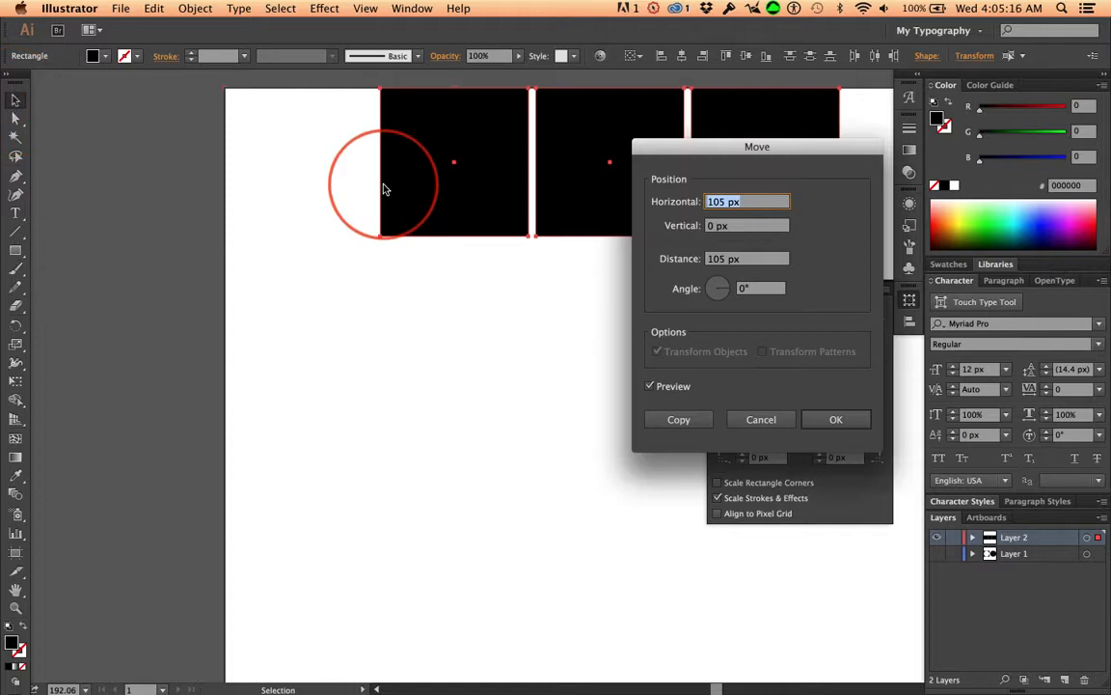
type("0")
key("Tab")
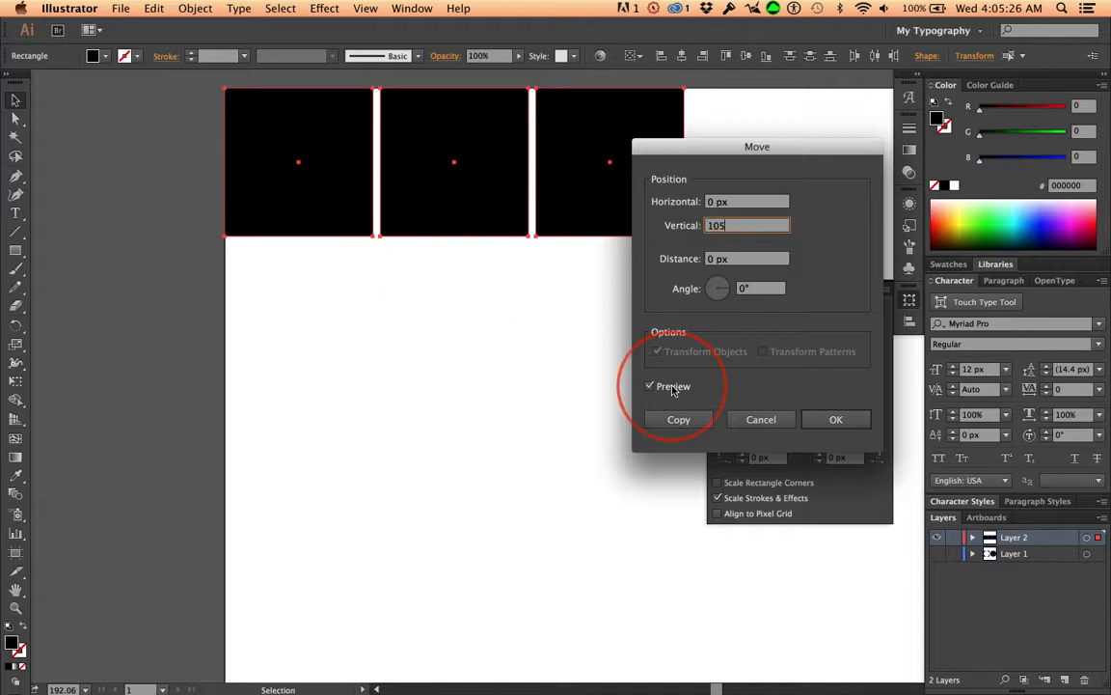
key("Tab")
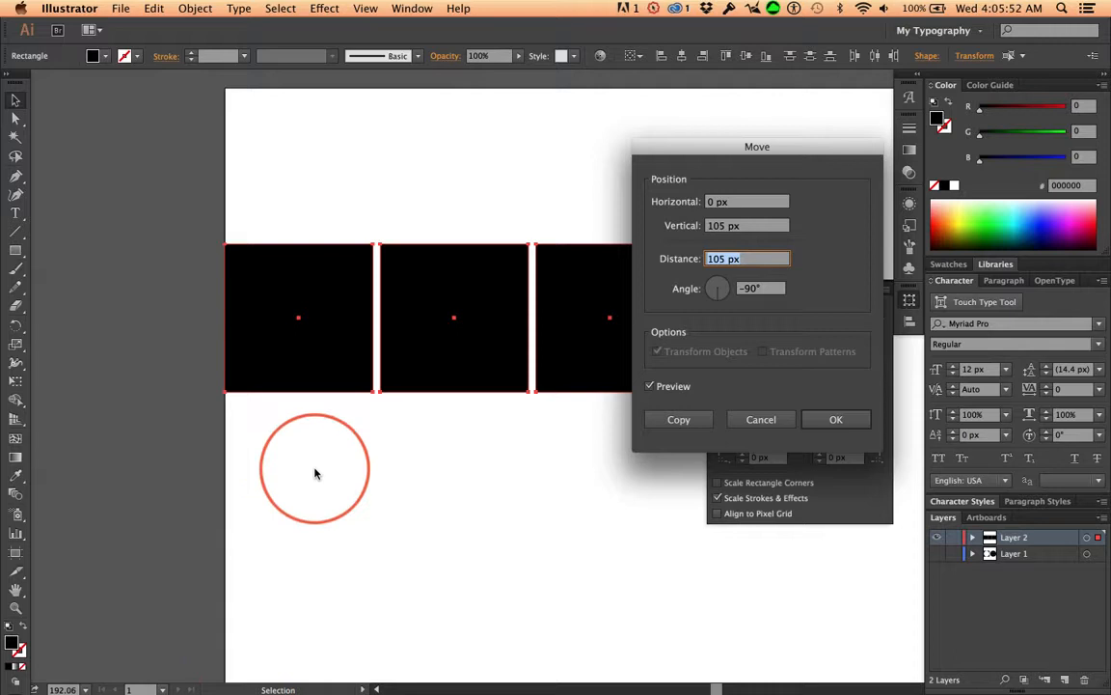
left_click(837, 419)
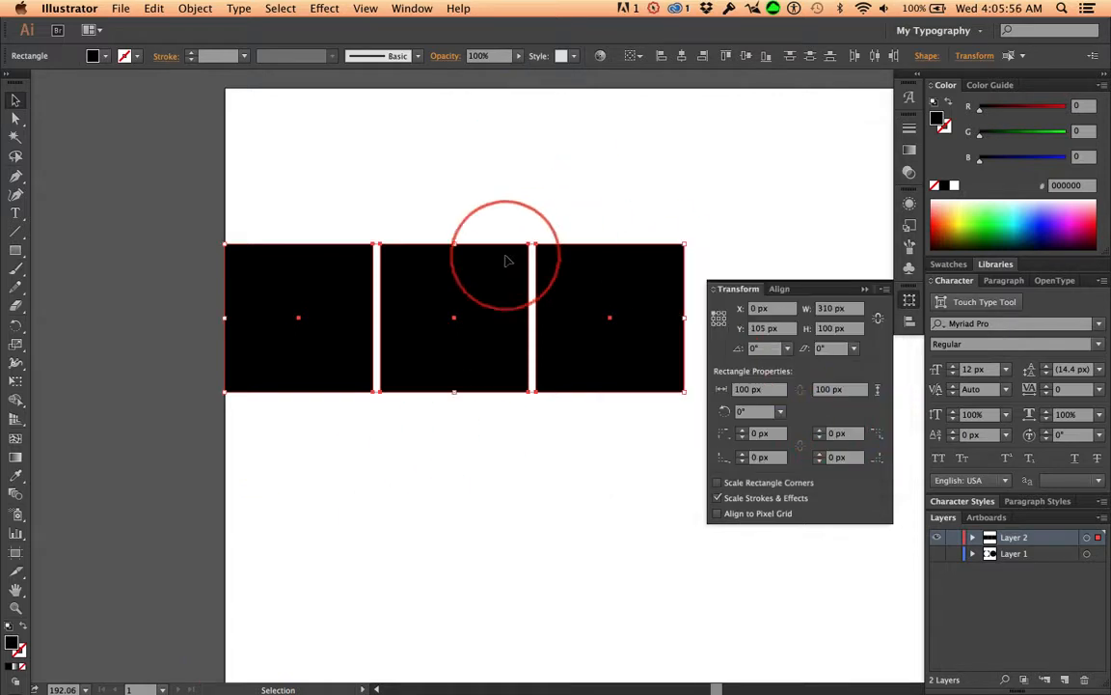
key("super+z")
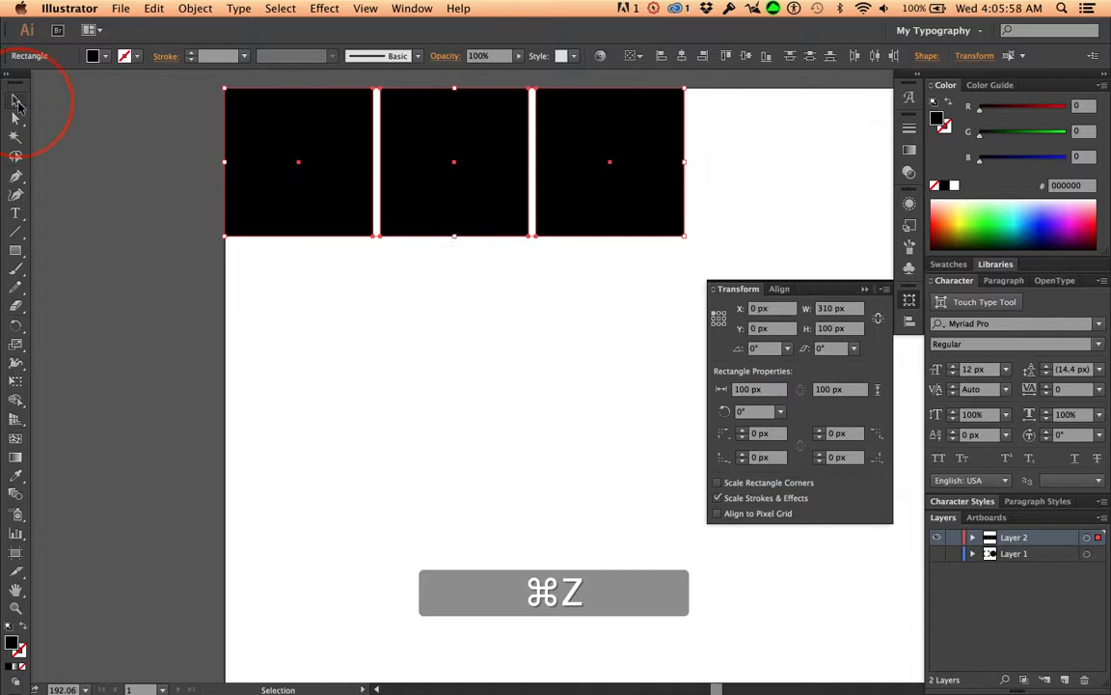
- Make a copy of the selected row of squares moved 0 px horizontally and 105 px vertically
double_click(16, 101)
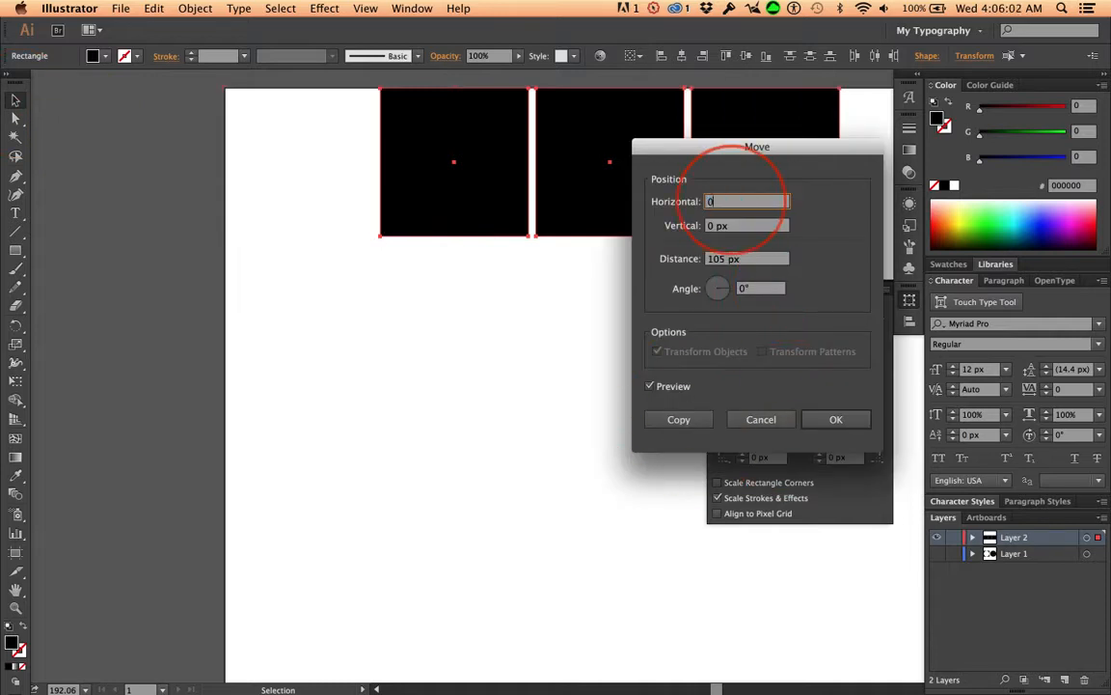
type("0")
key("Tab")
type("105")
key("Tab")
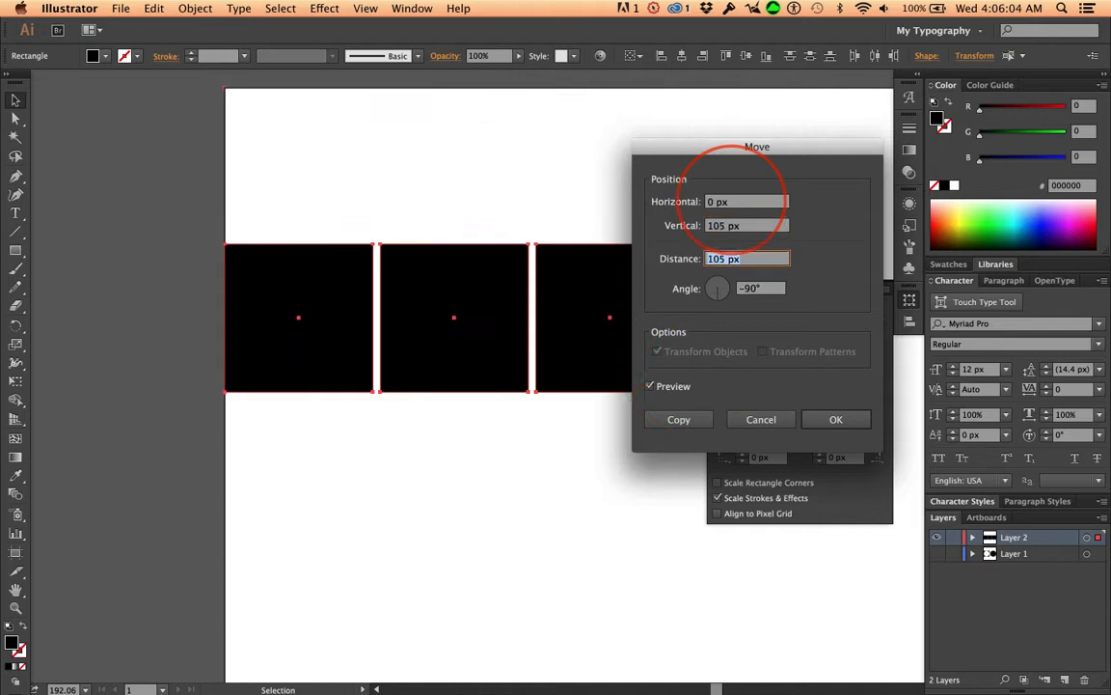
left_click(677, 428)
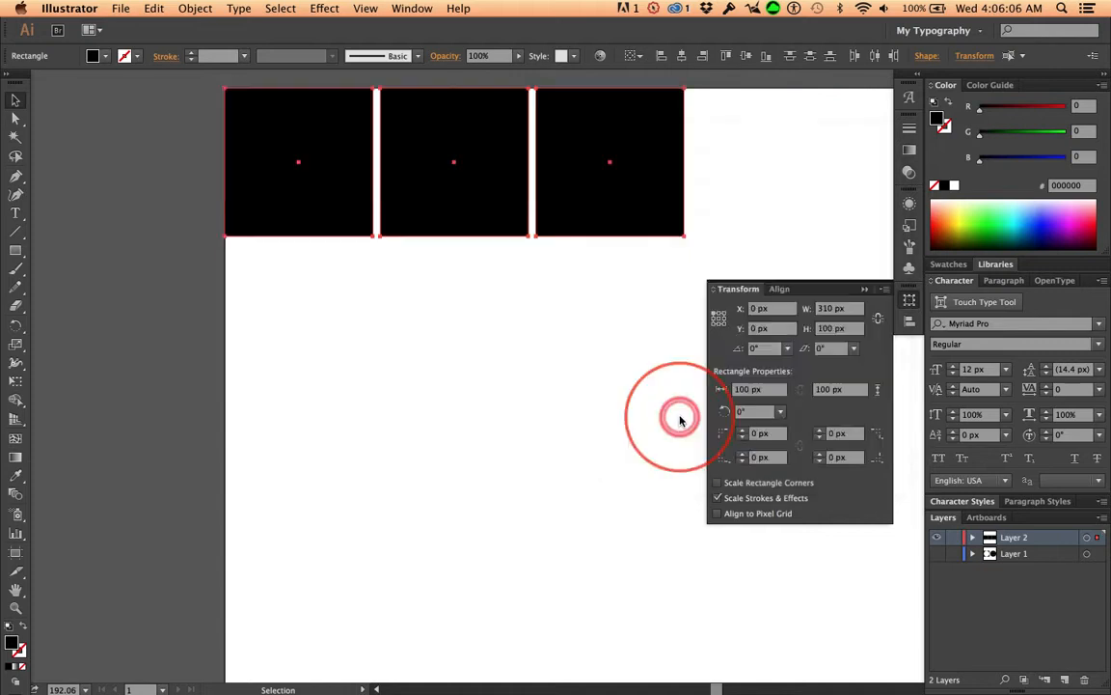
- Repeat the copy transformation to add a third row of squares and select all nine squares
key("super+d")
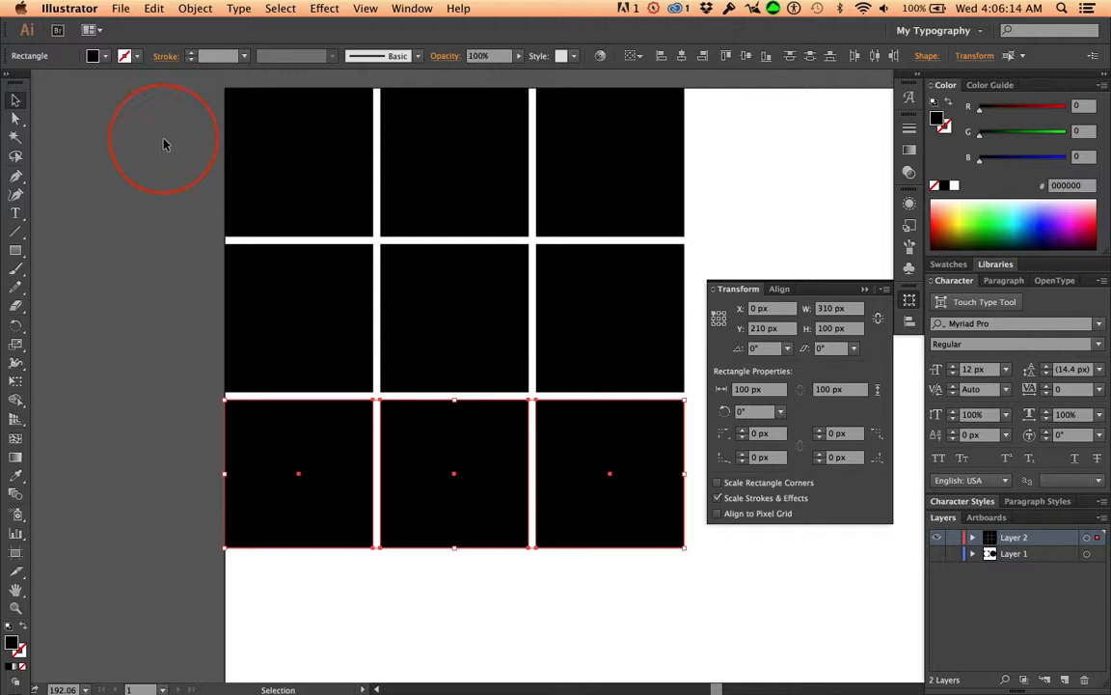
left_click_drag(172, 137, 619, 501)
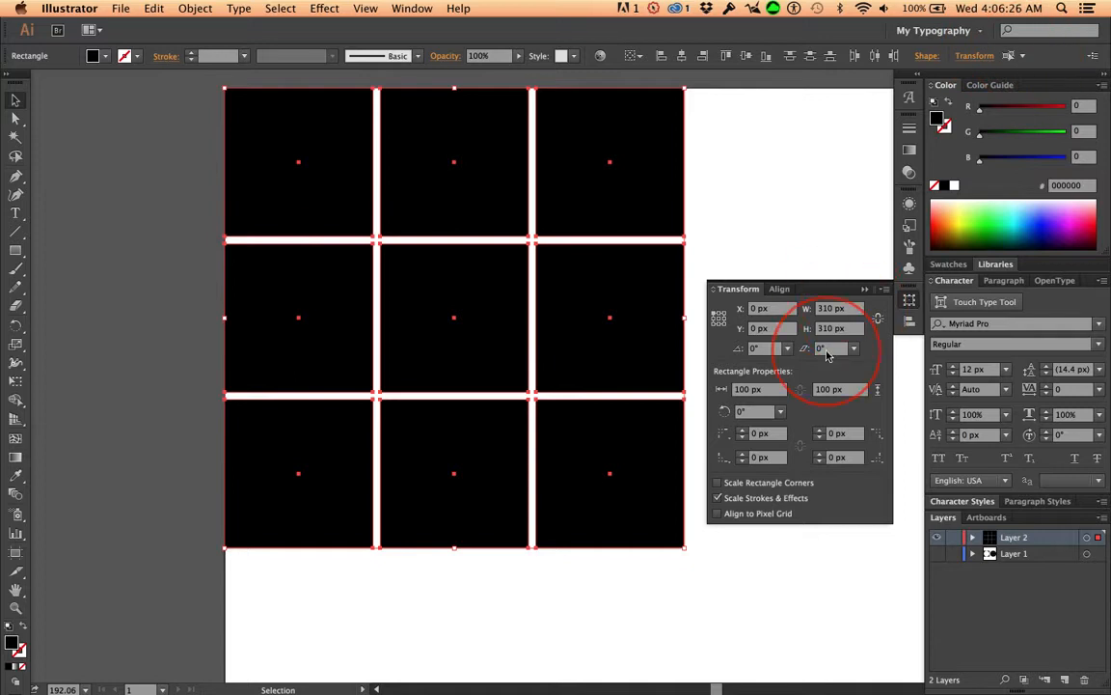
left_click(865, 289)
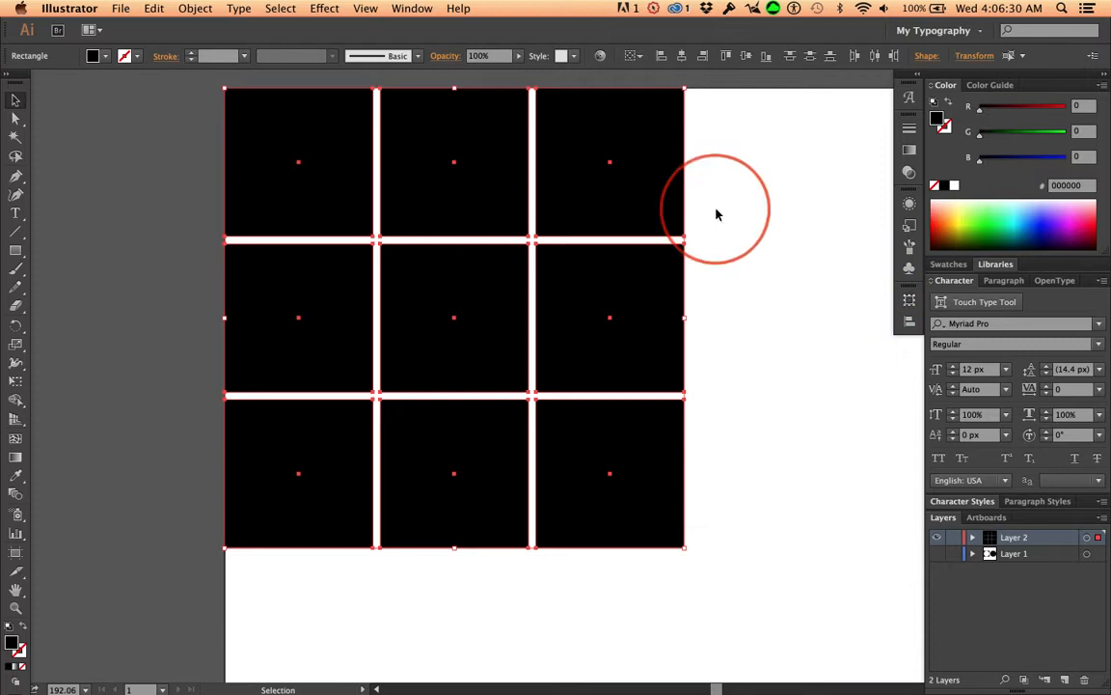
- Switch to the Ellipse tool for drawing a circle in the empty area of the artboard
key("super+0")
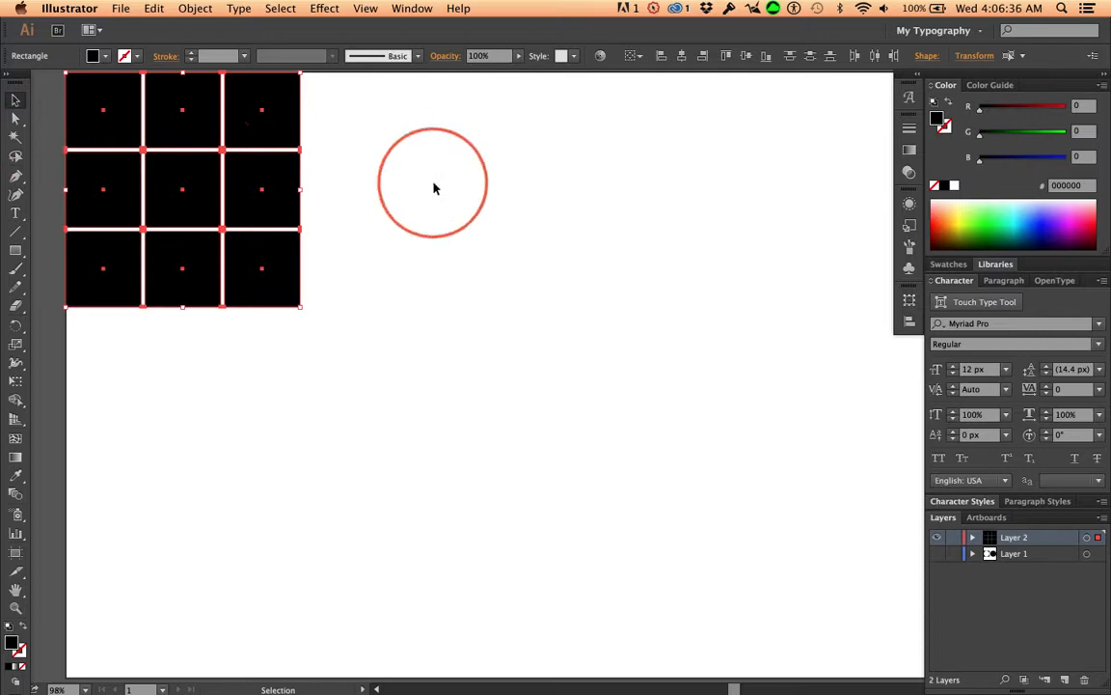
left_click(15, 251)
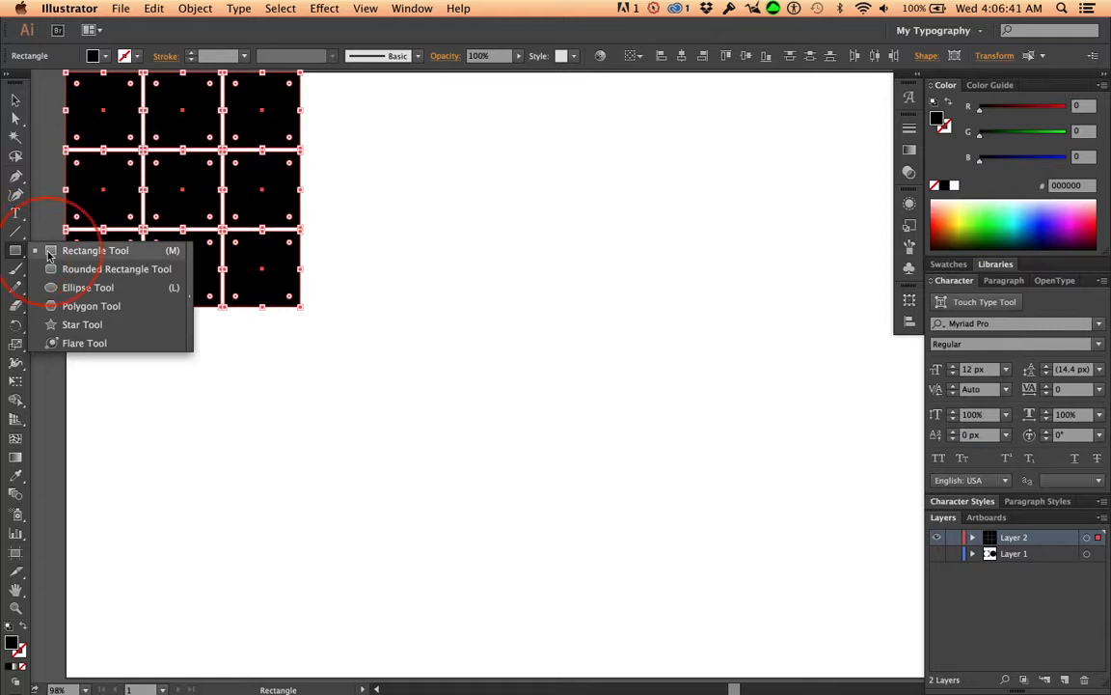
left_click(87, 287)
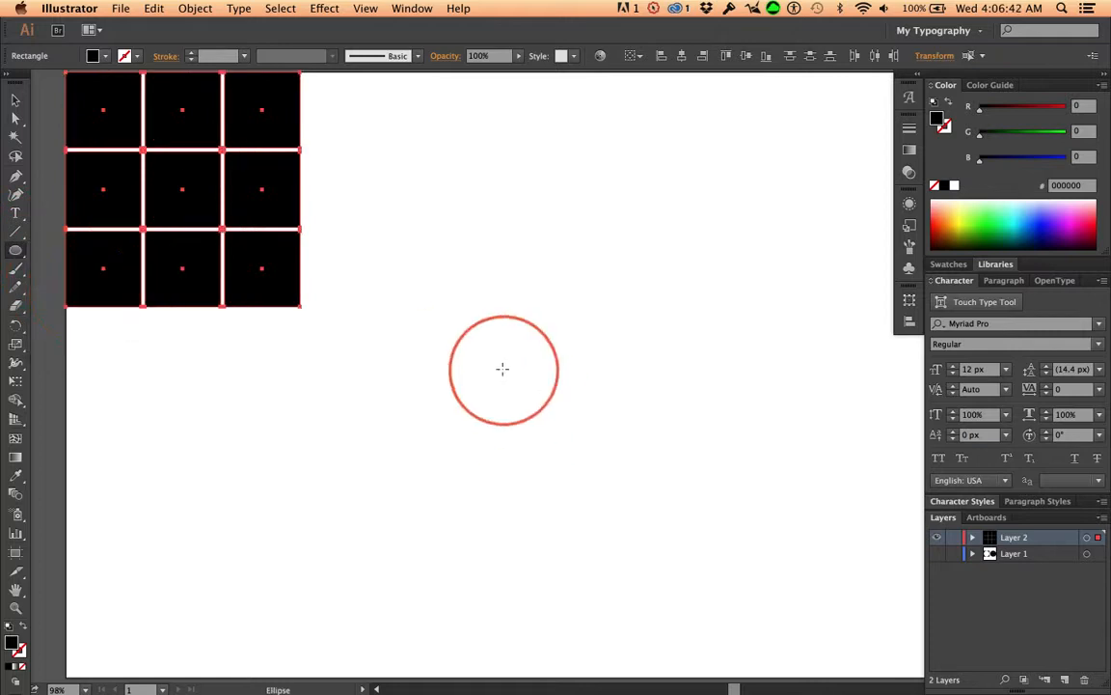
mouse_move(496, 364)
left_mouse_down()
mouse_move(603, 459)
mouse_move(639, 439)
mouse_move(644, 449)
left_mouse_up()
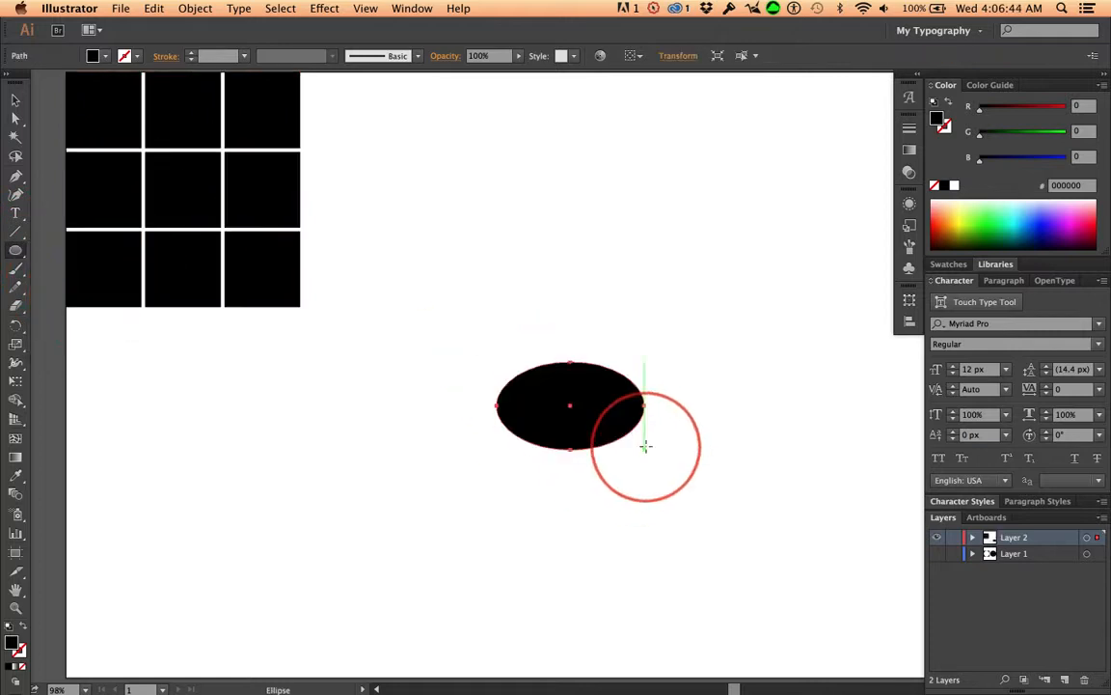
key("super+z")
left_click_drag(494, 319, 708, 533)
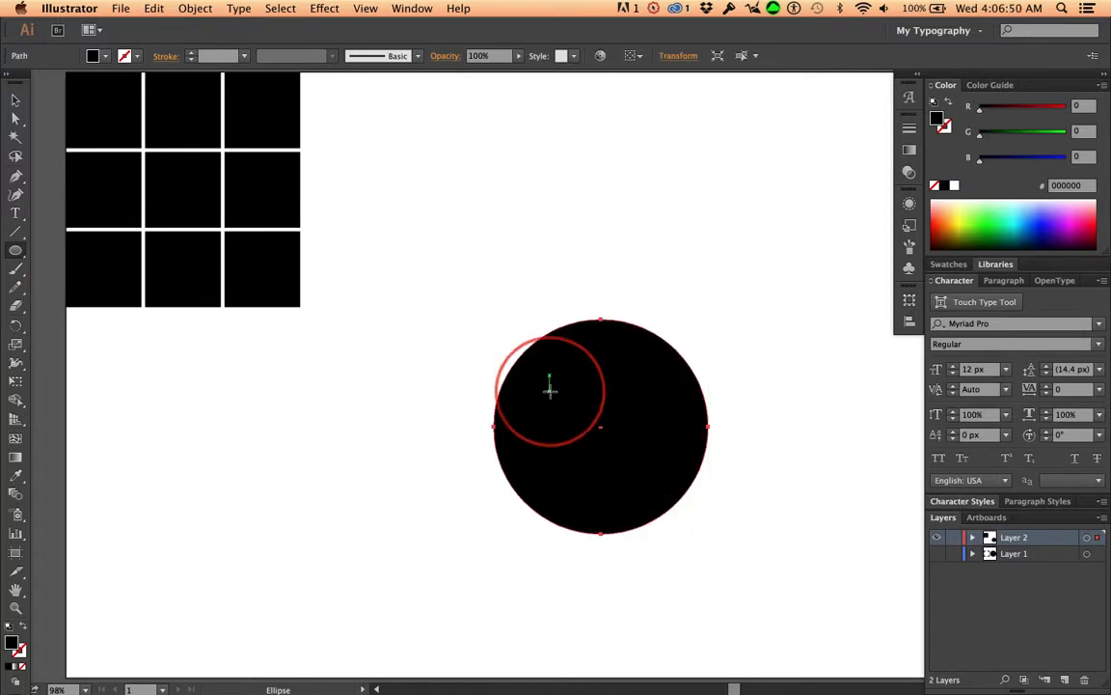
key("super+z")
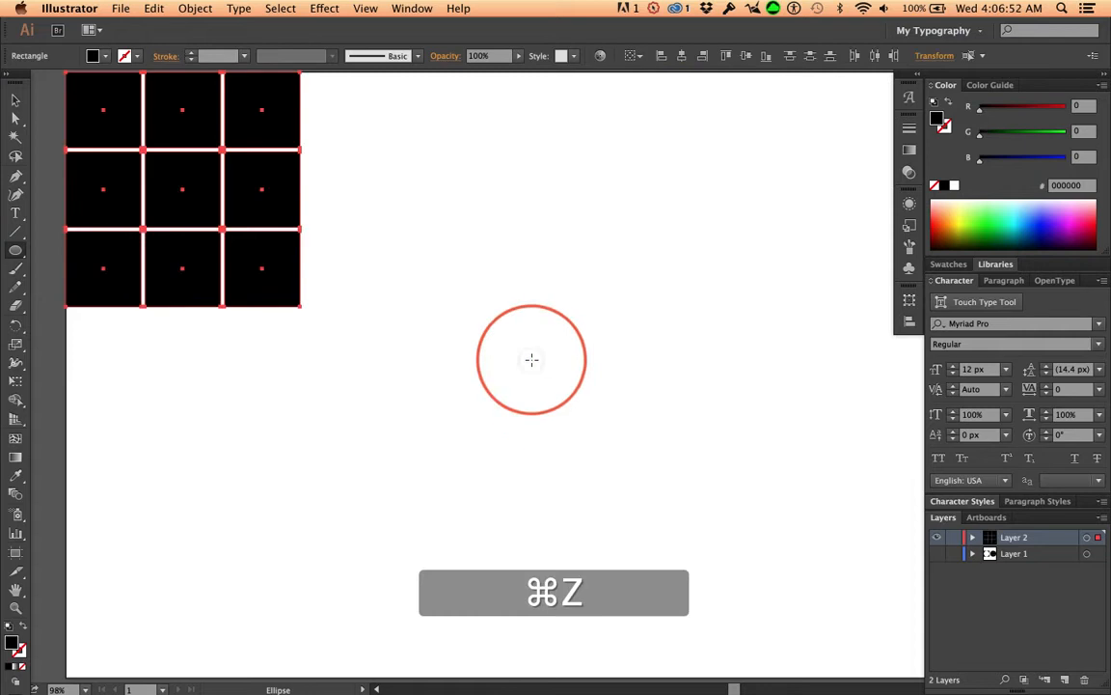
- Create a circle 310 px wide and 310 px high in the empty area beside the grid of squares
left_click(531, 358)
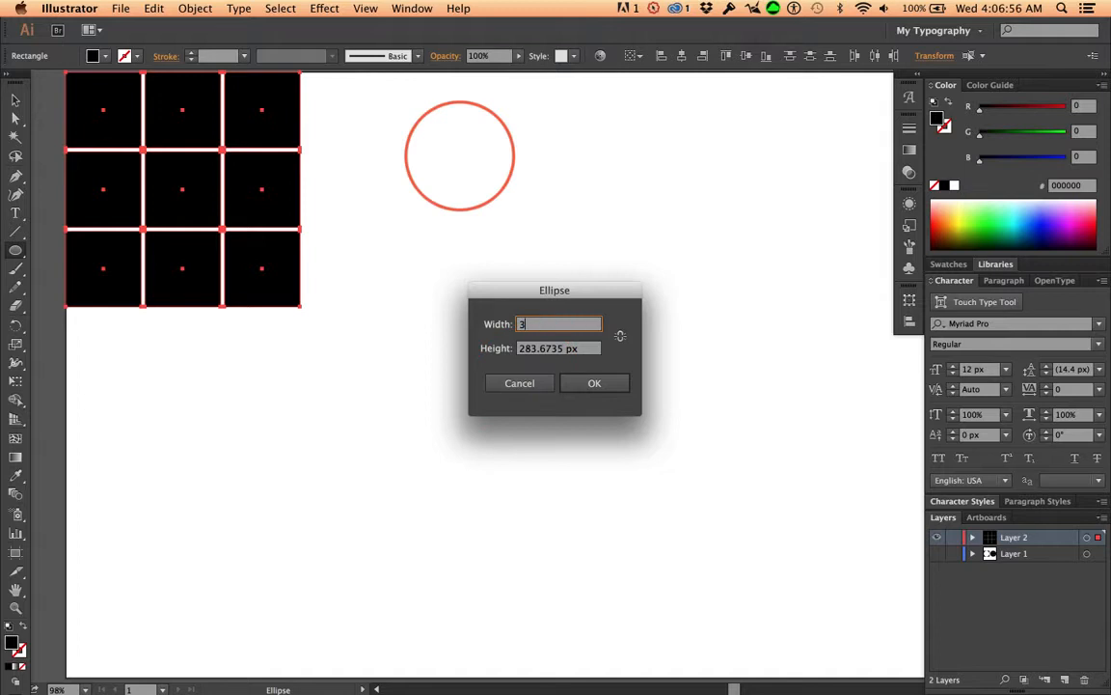
key("Tab")
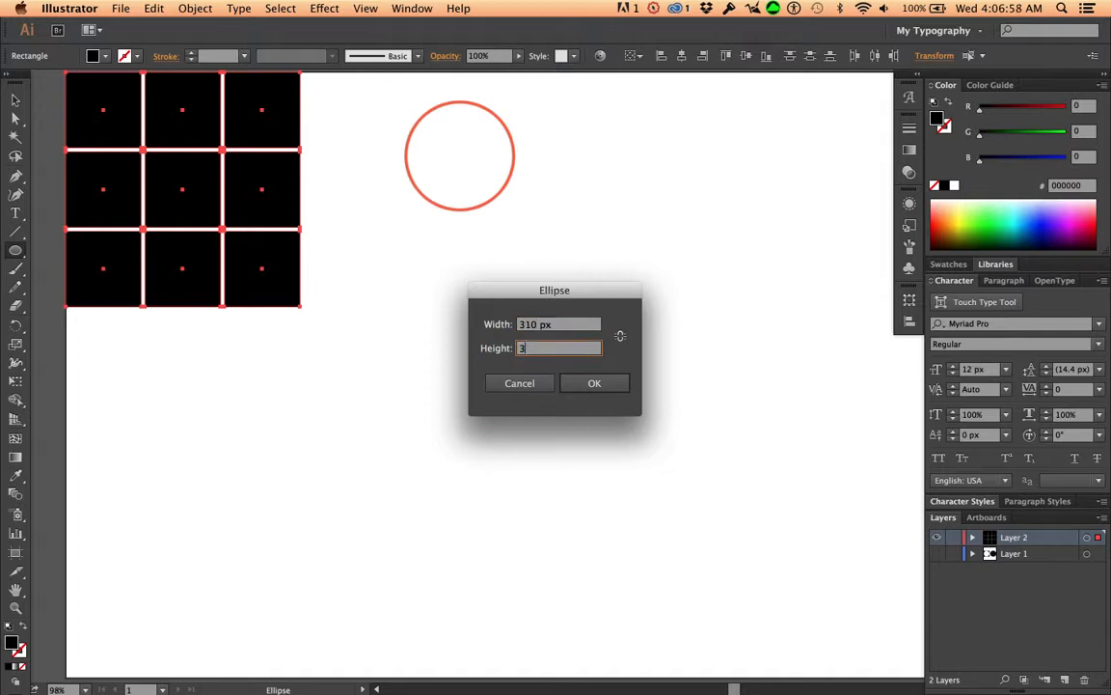
left_click(592, 385)
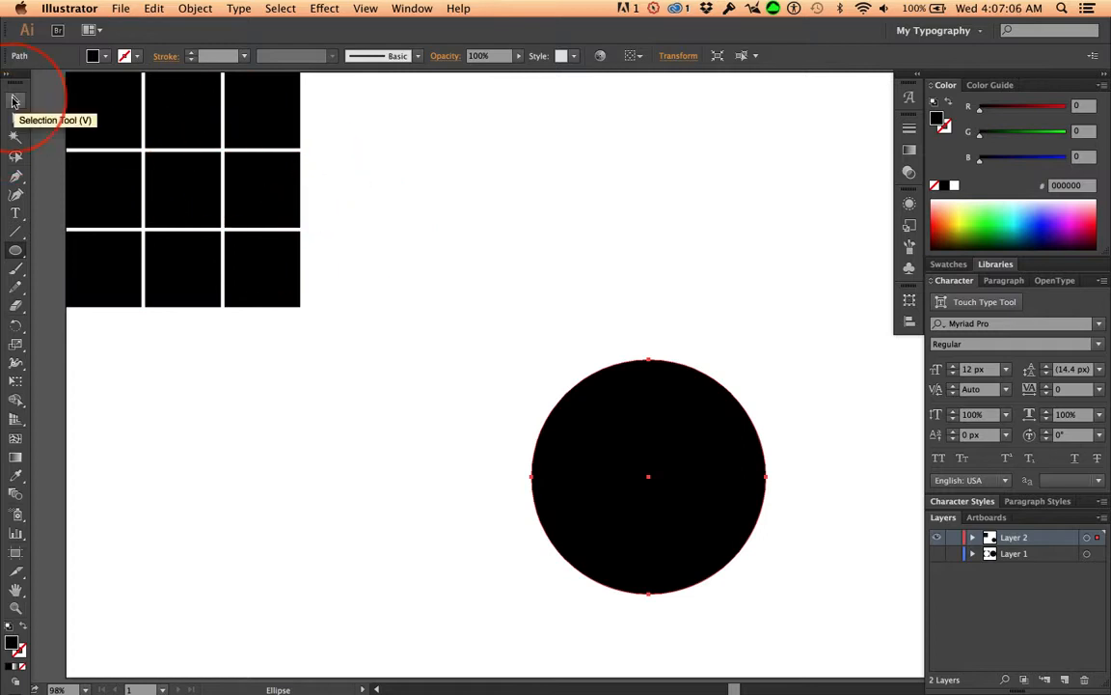
- Position the circle over the grid with its center at X 155 px and Y 155 px
left_click(13, 101)
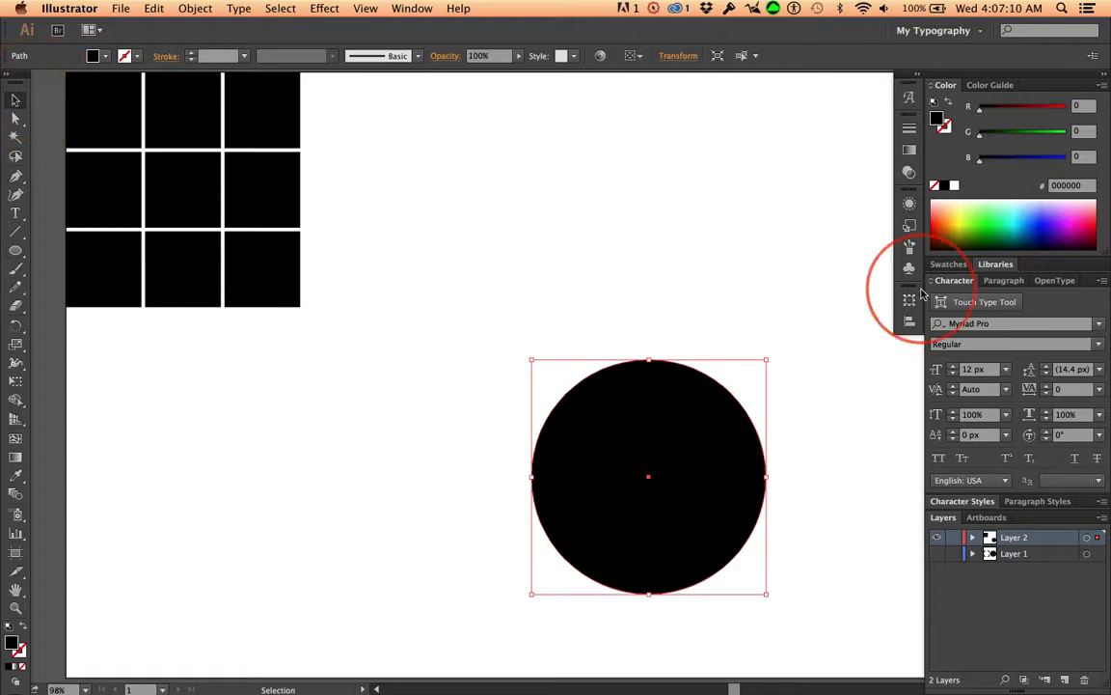
left_click(679, 56)
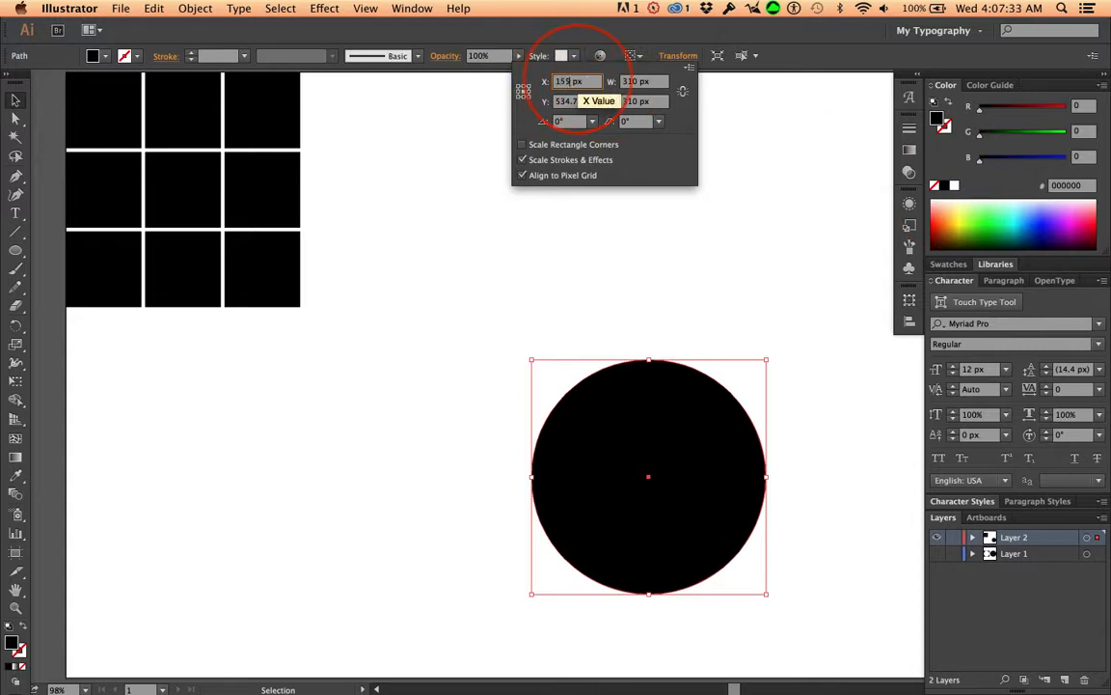
key("Tab")
key("Tab")
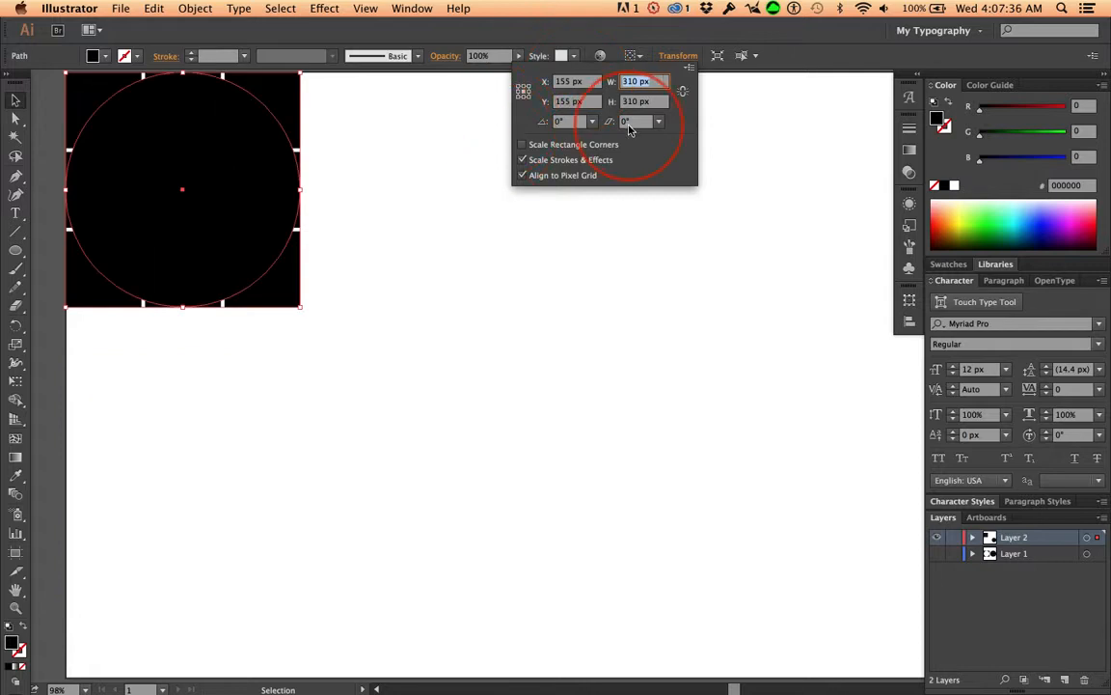
left_click(678, 55)
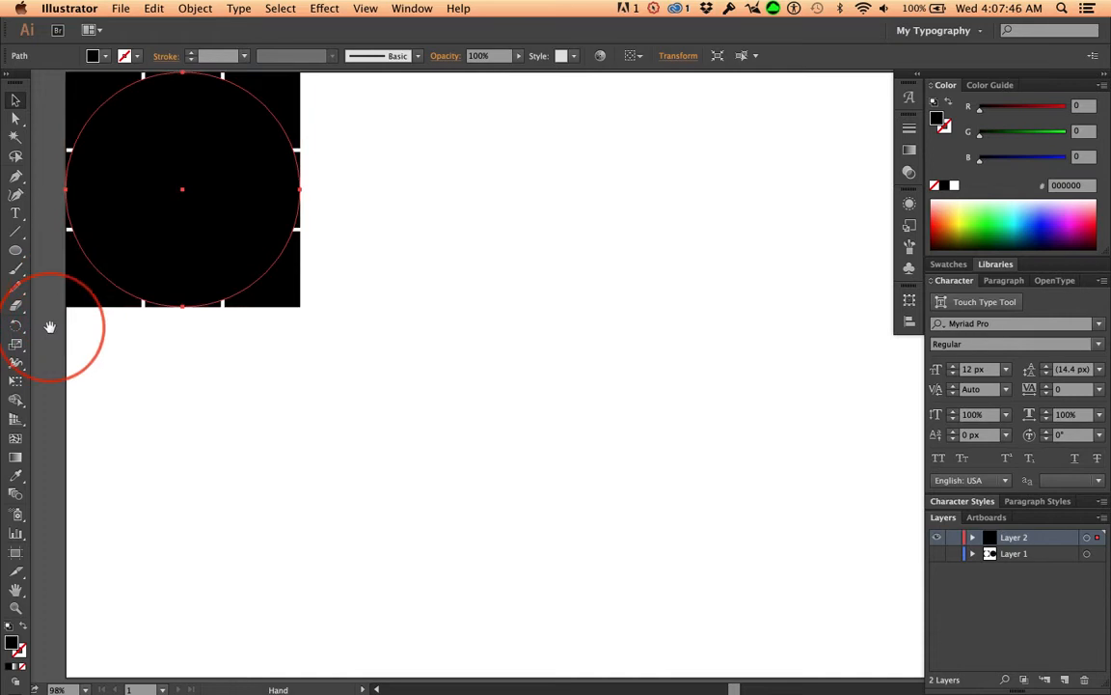
- Select the circle together with all nine squares and activate the Shape Builder tool
key("super+space")
left_click_drag(48, 319, 392, 125)
key("super+5")
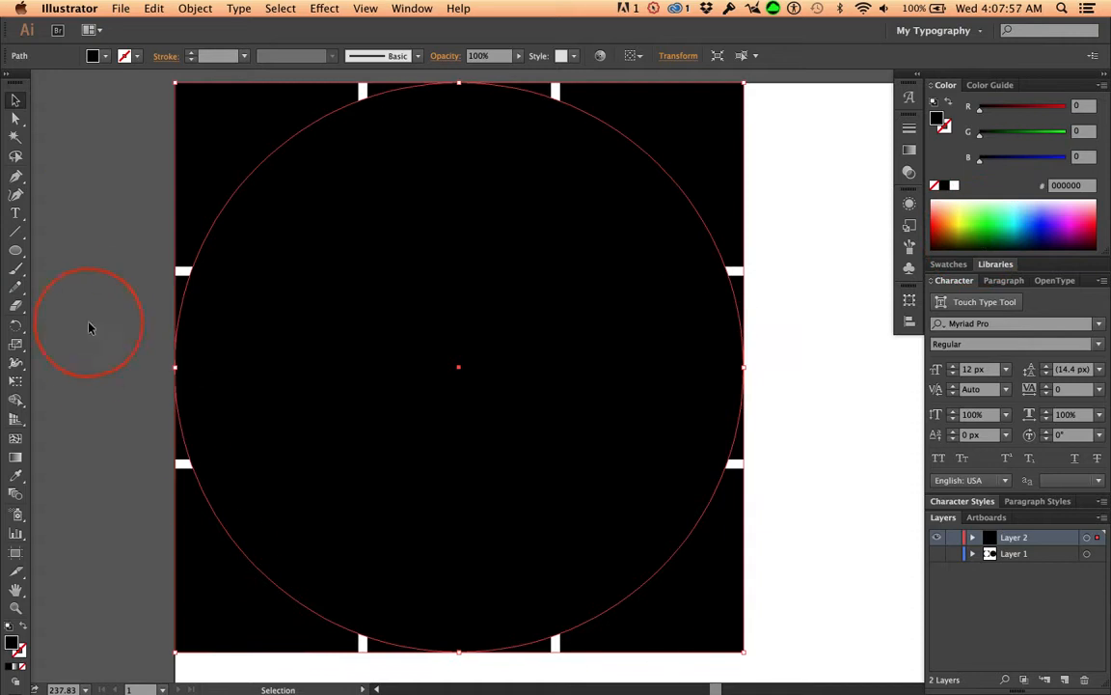
key("space")
left_click_drag(114, 308, 105, 311)
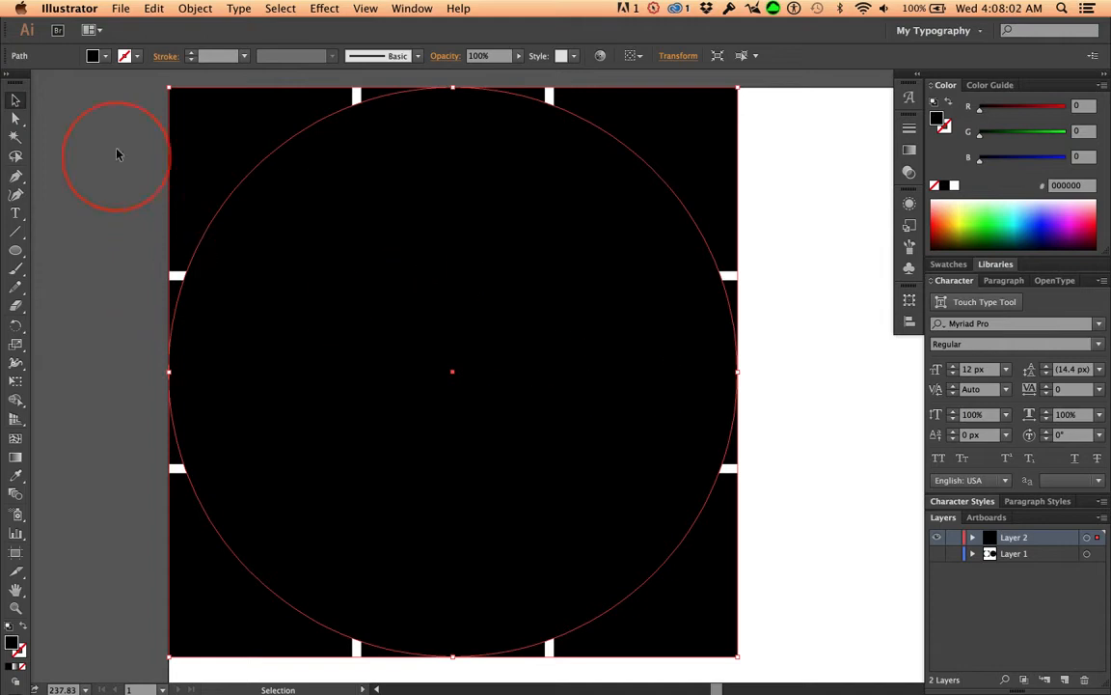
left_click_drag(154, 85, 813, 645)
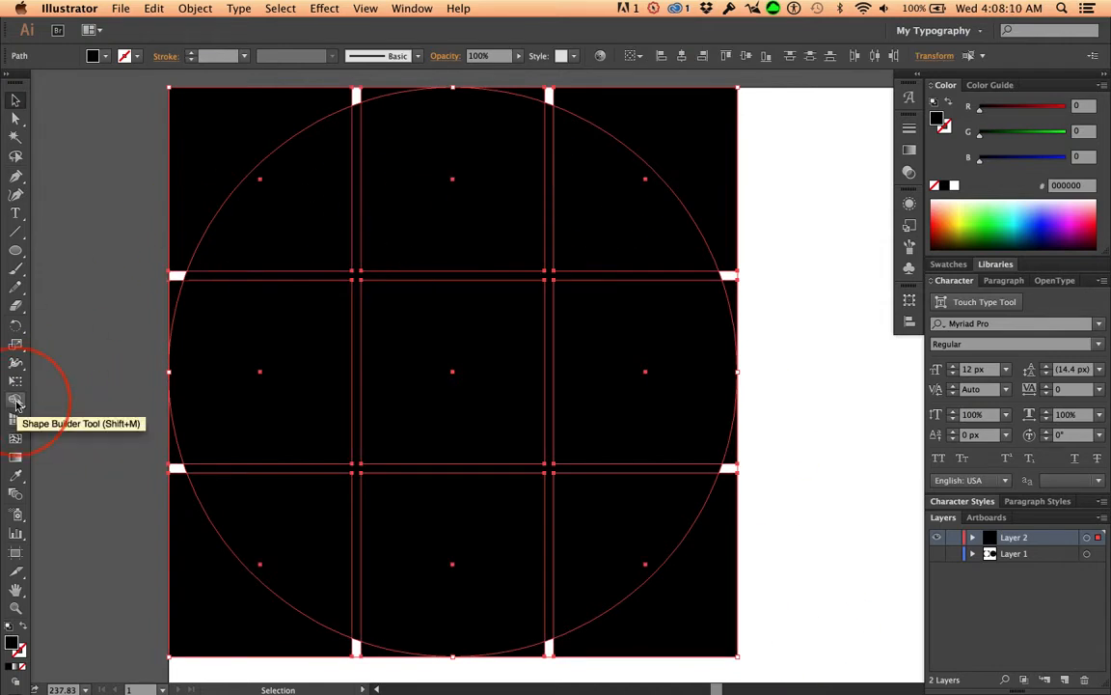
left_click(15, 401)
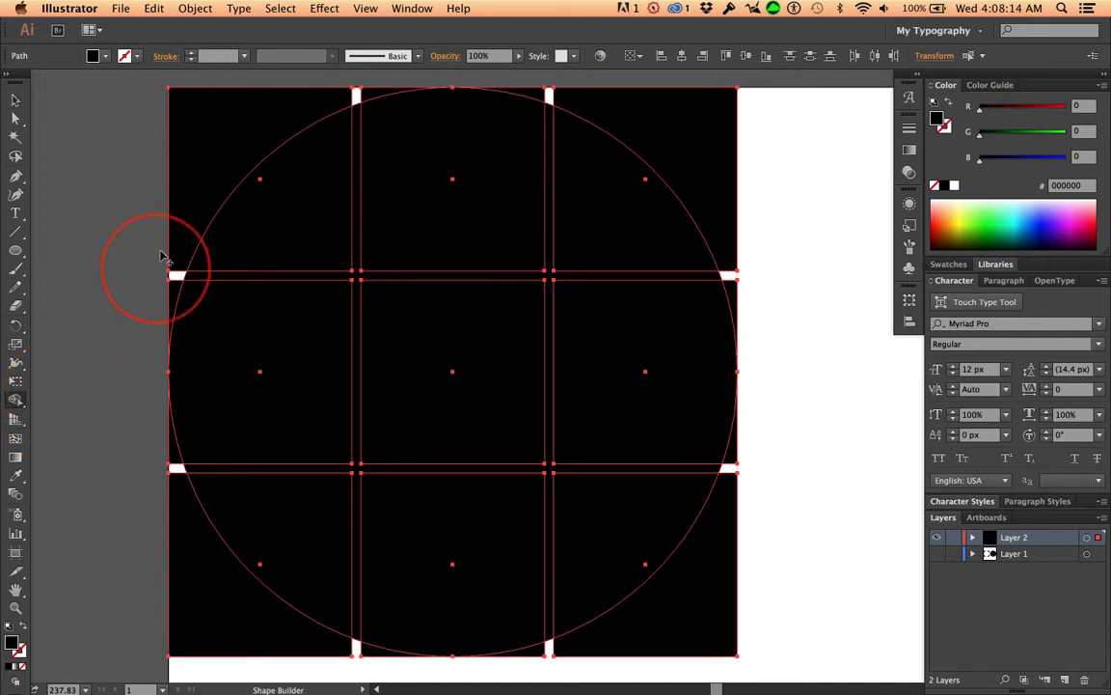
mouse_move(141, 127)
left_mouse_down()
mouse_move(354, 338)
mouse_move(507, 405)
mouse_move(597, 364)
mouse_move(633, 362)
mouse_move(675, 311)
mouse_move(681, 255)
mouse_move(699, 289)
mouse_move(712, 238)
left_mouse_up()
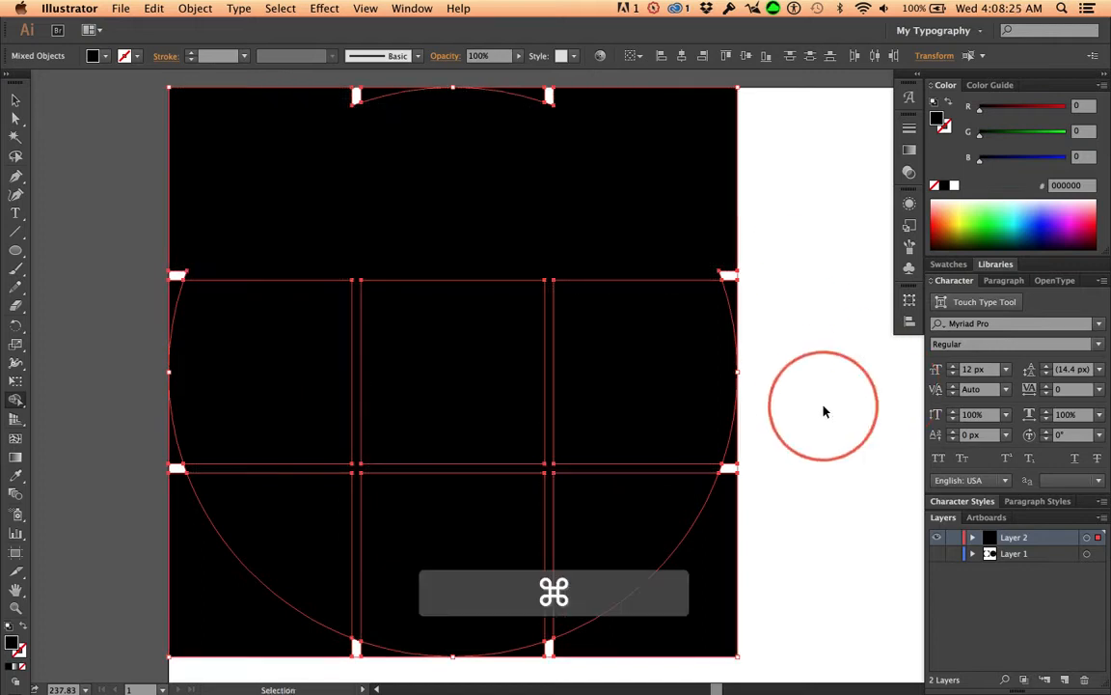
key("super+z")
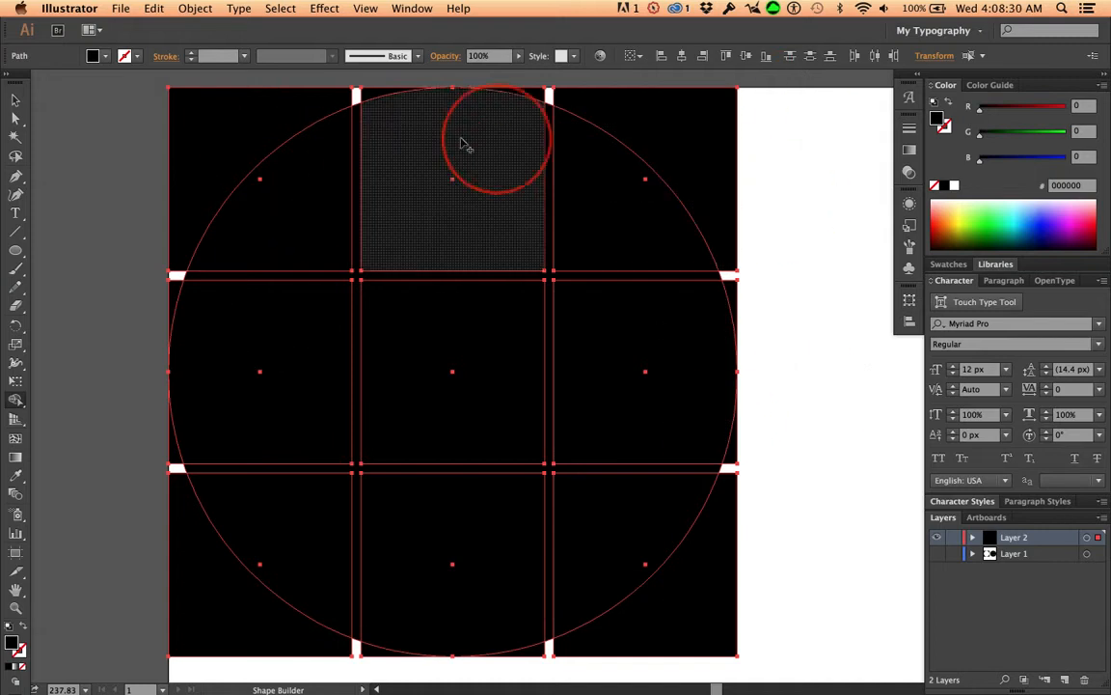
left_click_drag(205, 129, 268, 203)
key("super+z")
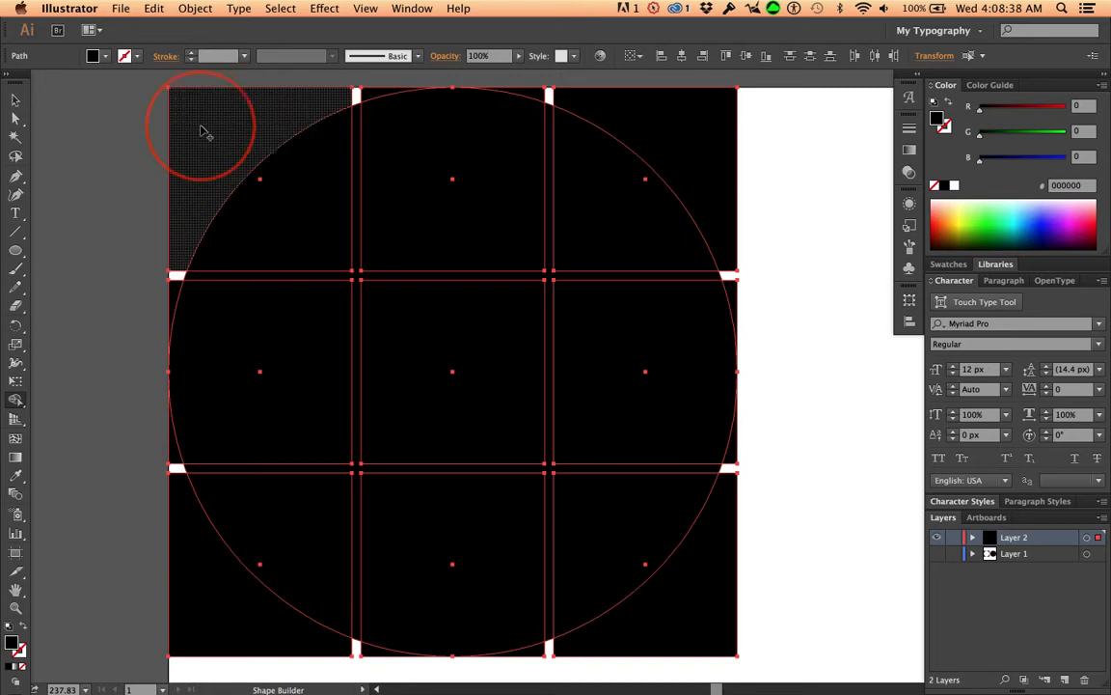
- Use Shape Builder to subtract the square pieces outside the circle and the circle's strips in the gaps between the squares
key("alt")
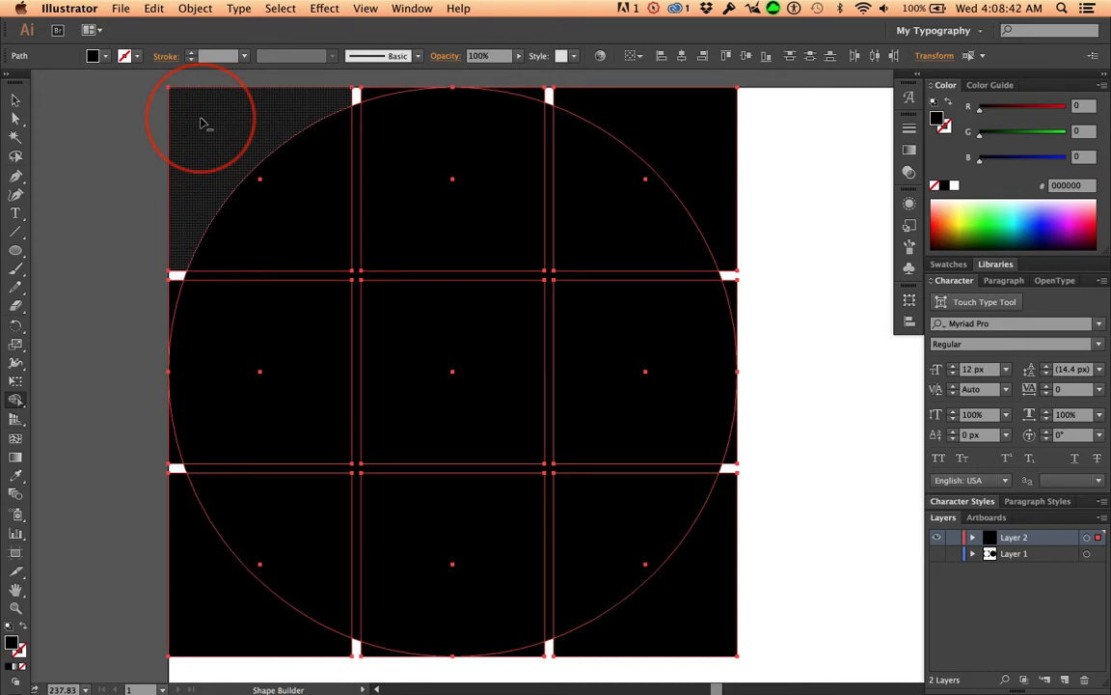
left_click(201, 123, "alt")
left_click(172, 293, "alt")
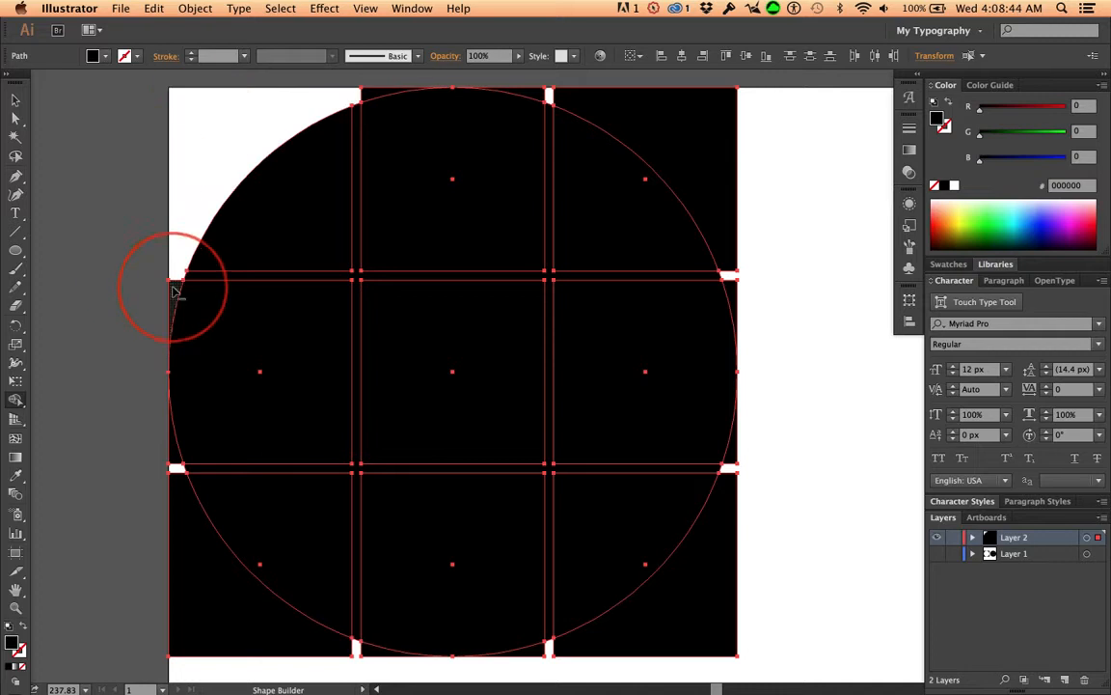
left_click(175, 457, "alt")
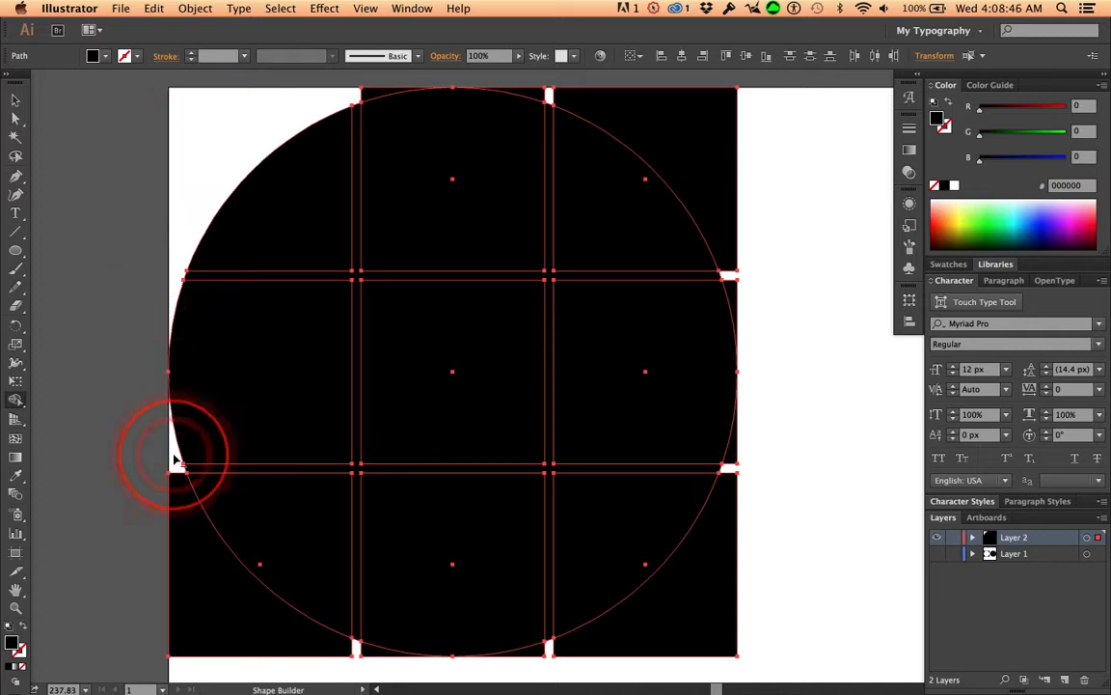
mouse_move(143, 601)
left_mouse_down()
mouse_move(175, 622)
mouse_move(234, 642)
mouse_move(367, 660)
left_mouse_up()
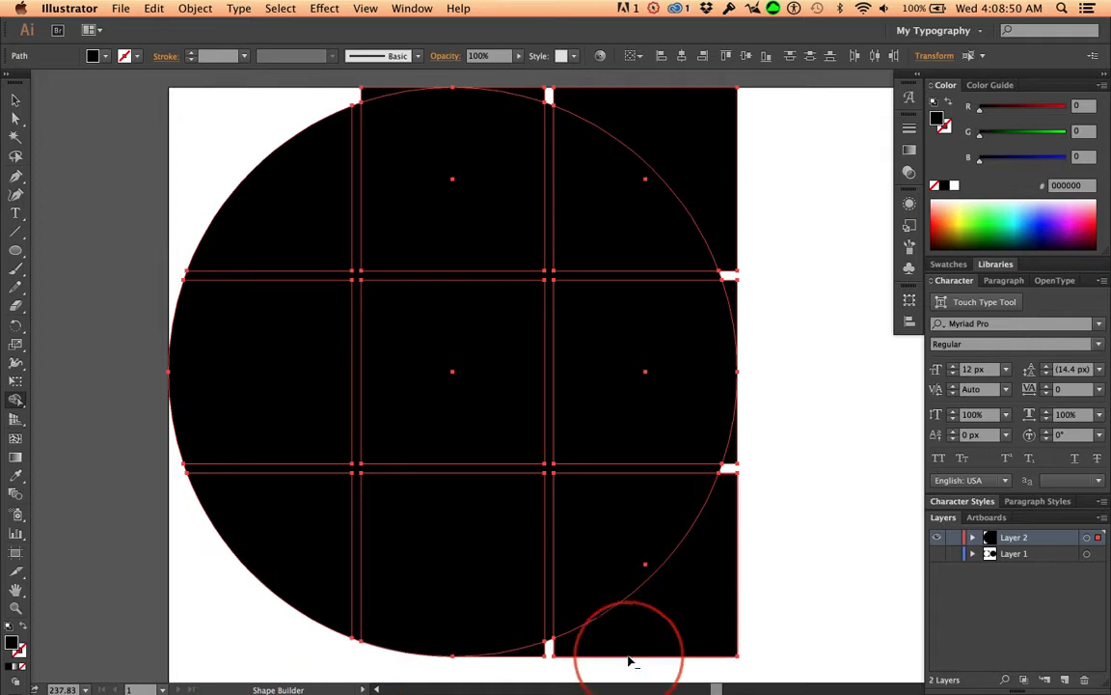
mouse_move(512, 665)
left_mouse_down()
mouse_move(612, 646)
mouse_move(719, 539)
left_mouse_up()
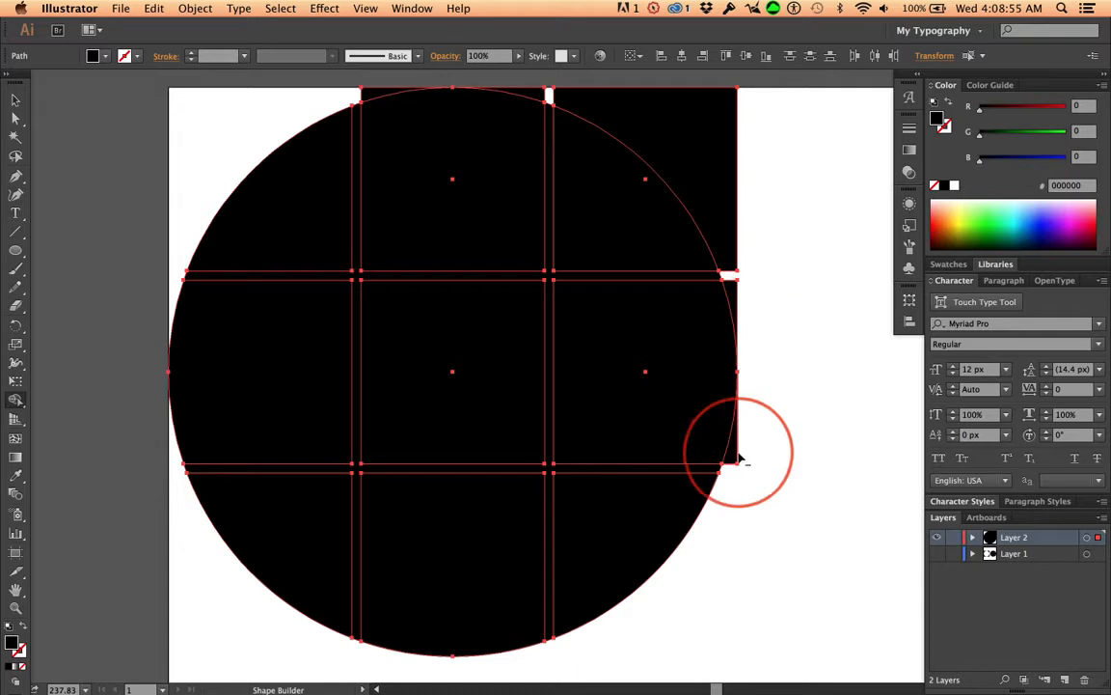
mouse_move(731, 454)
left_mouse_down()
mouse_move(789, 330)
mouse_move(749, 300)
mouse_move(657, 112)
left_mouse_up()
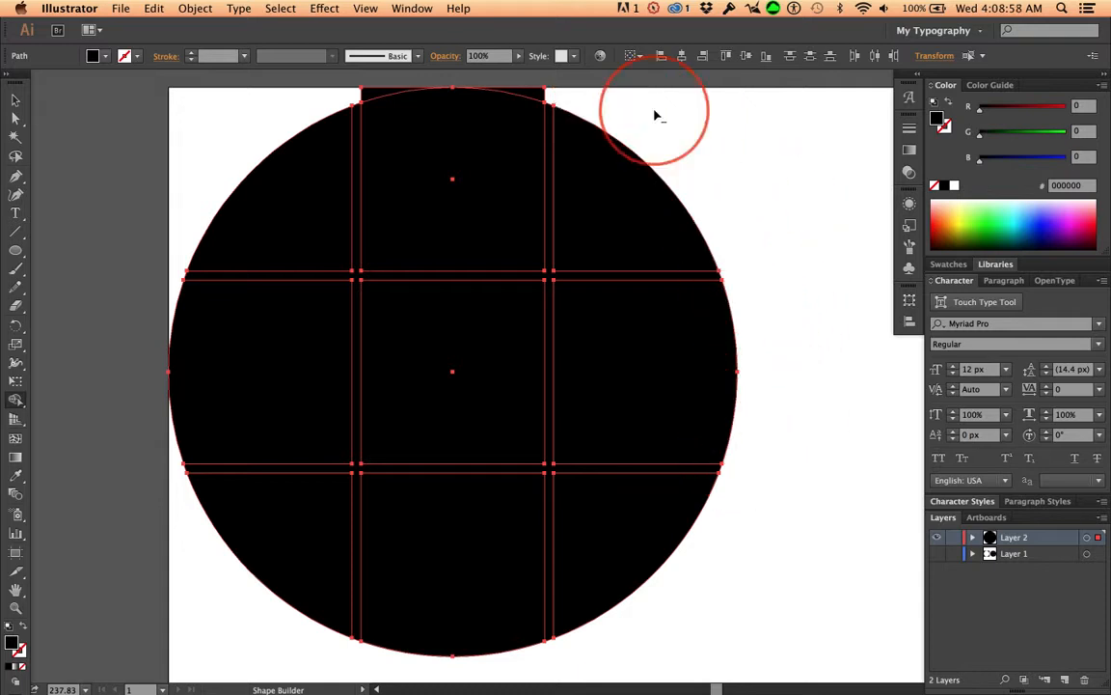
left_click_drag(546, 95, 290, 95)
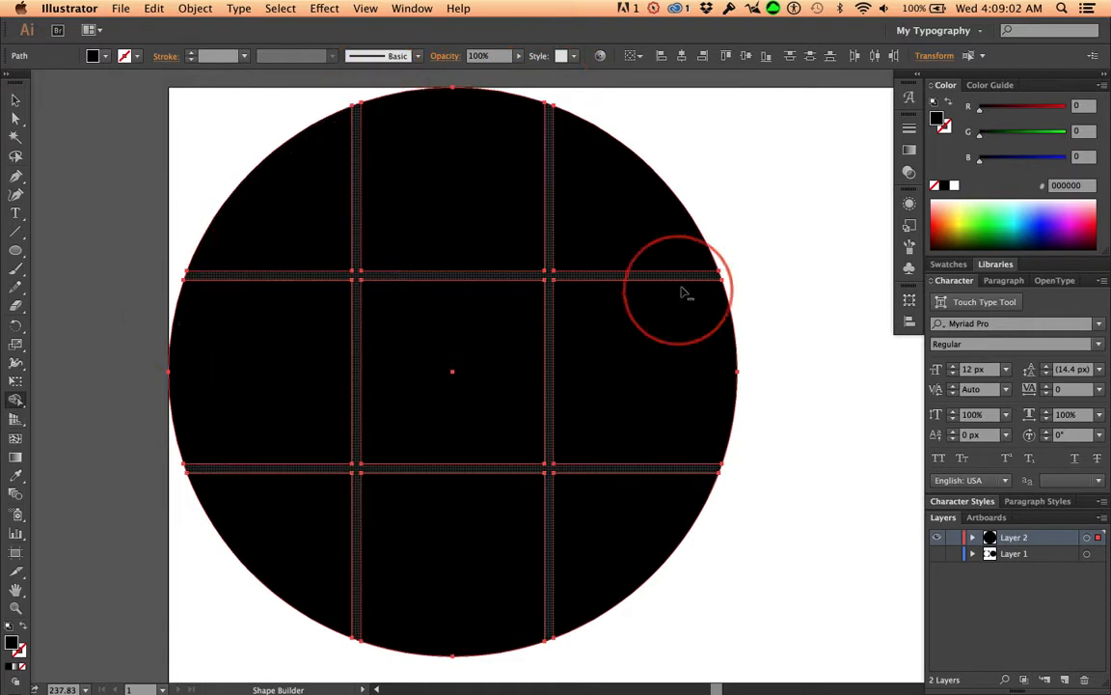
mouse_move(186, 472)
left_mouse_down()
mouse_move(172, 473)
mouse_move(297, 480)
mouse_move(726, 467)
mouse_move(732, 495)
mouse_move(744, 471)
left_mouse_up()
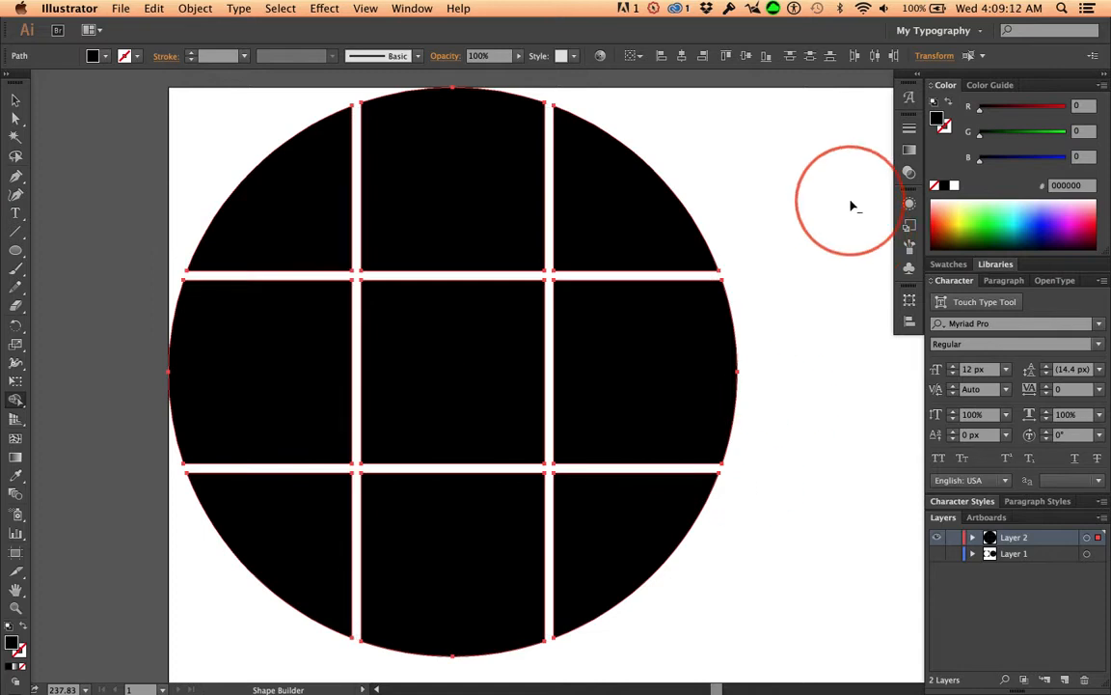
- Group all nine pieces of the gridded circle and move the group slightly down and to the right on the artboard
left_click(94, 153)
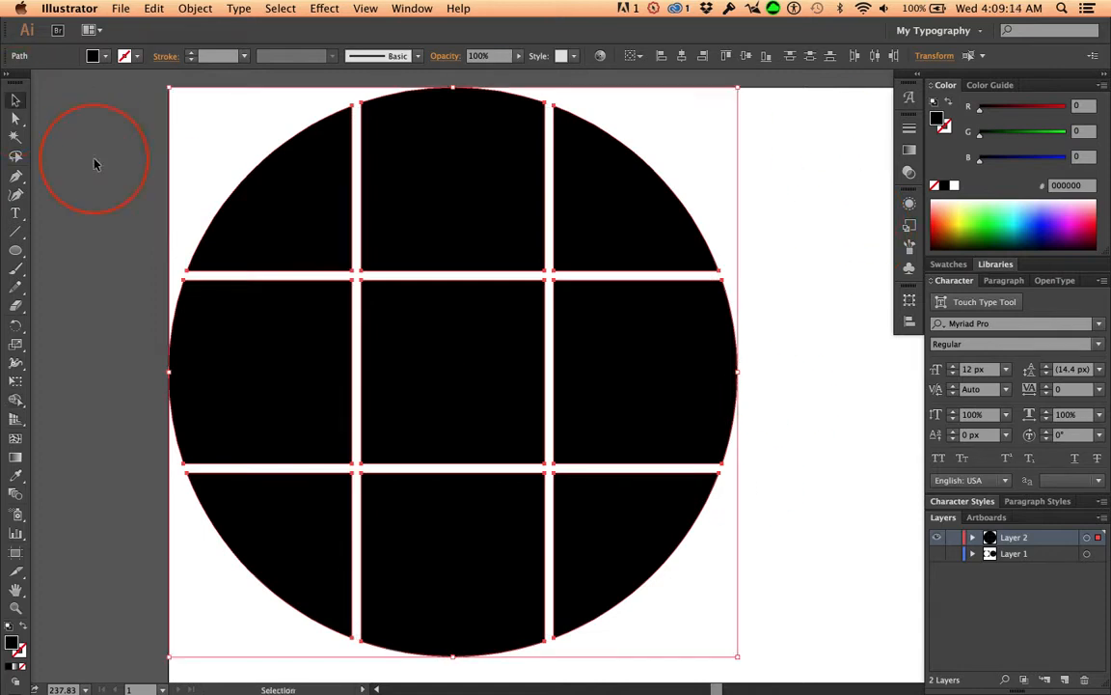
left_click(164, 152)
left_click(292, 200)
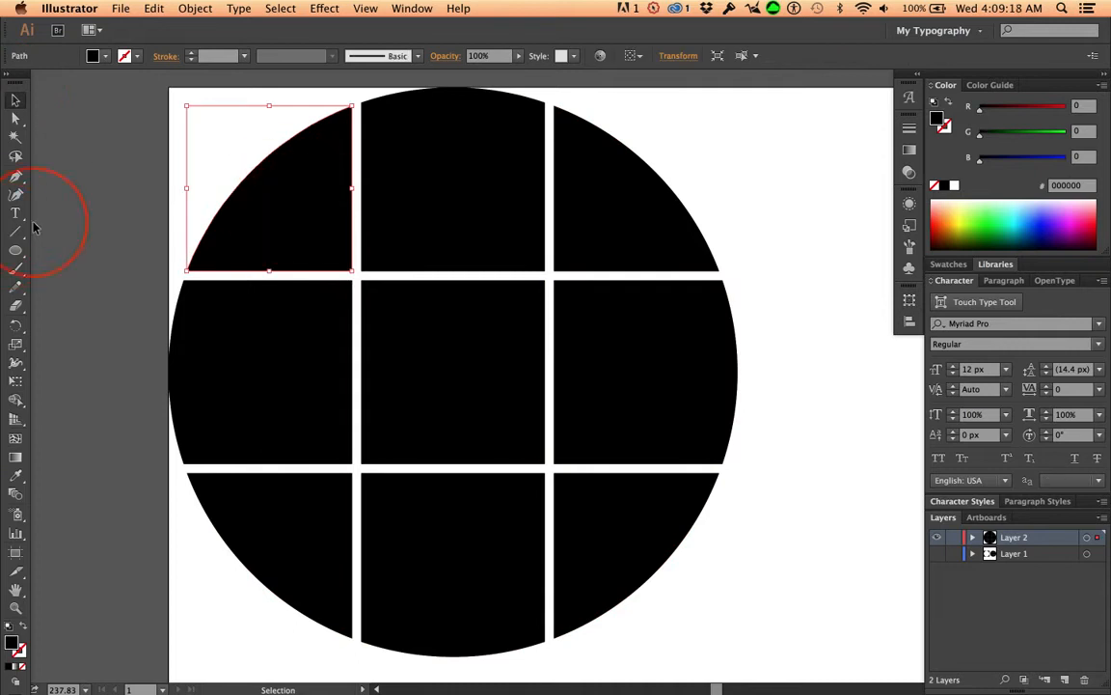
left_click_drag(101, 122, 800, 540)
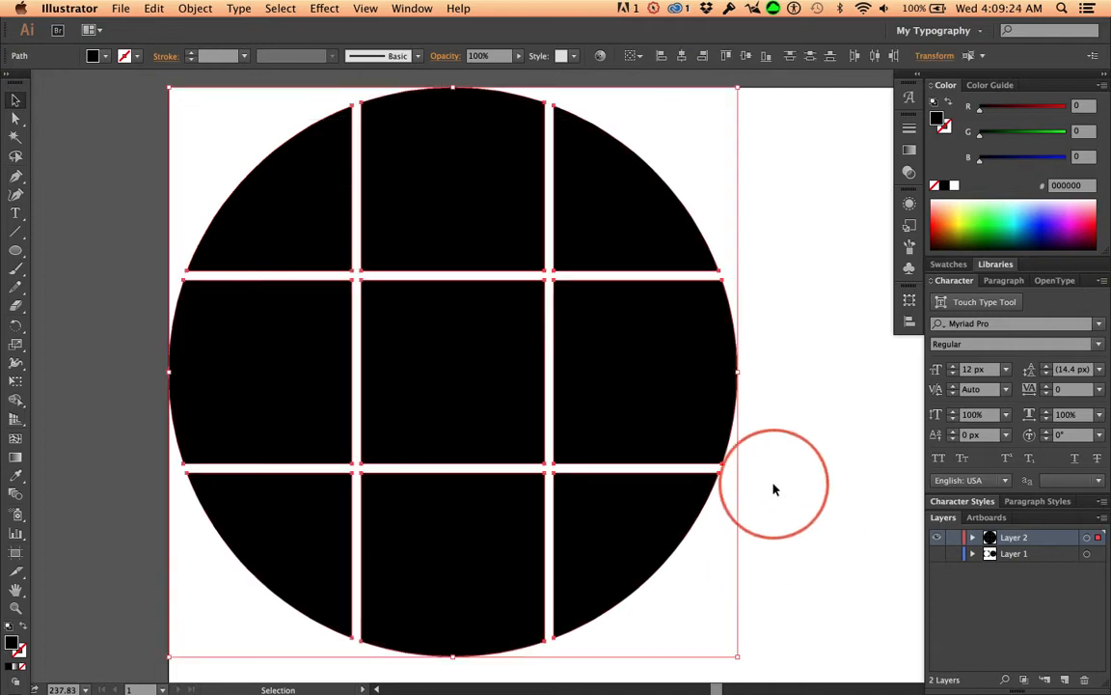
left_click(194, 8)
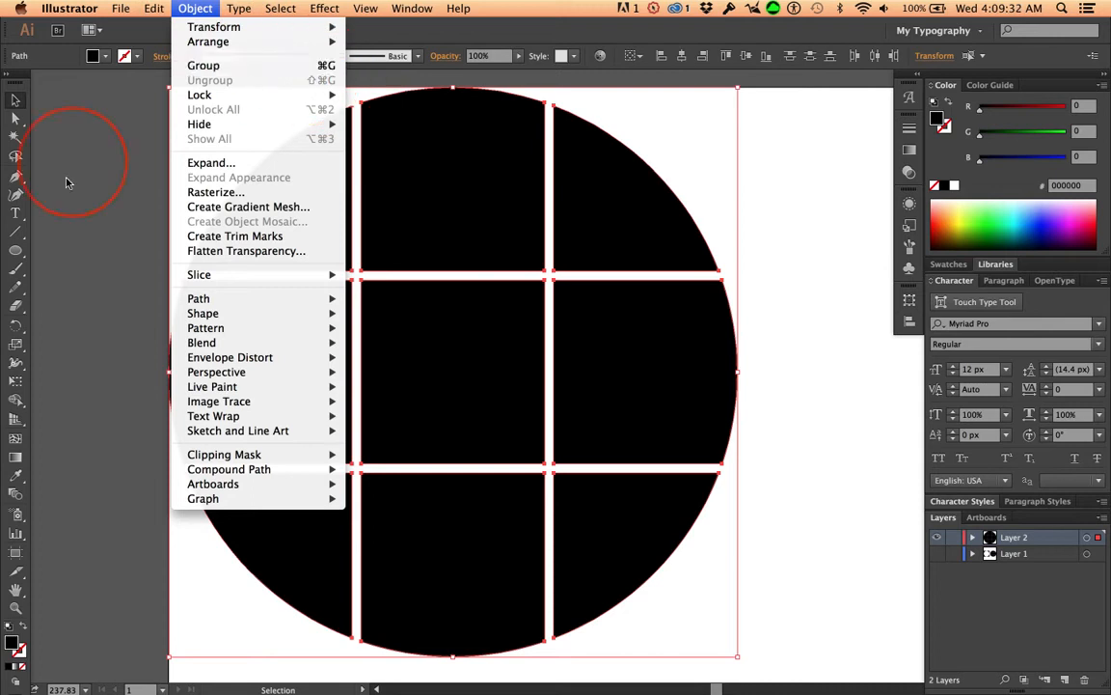
left_click(77, 231)
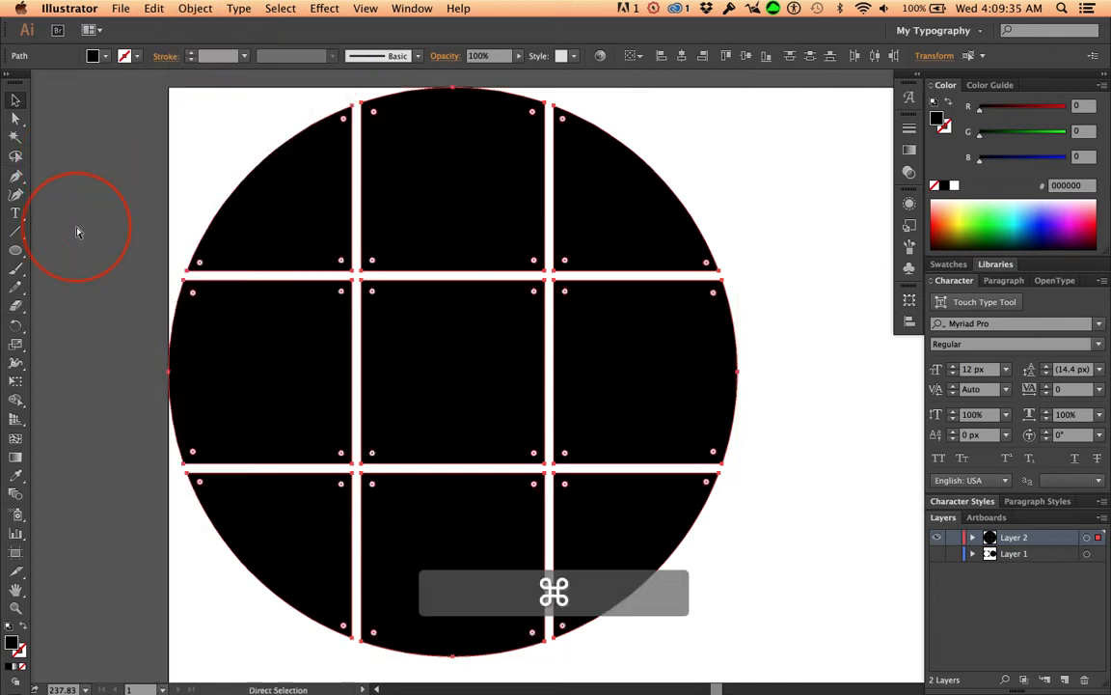
key("super+g")
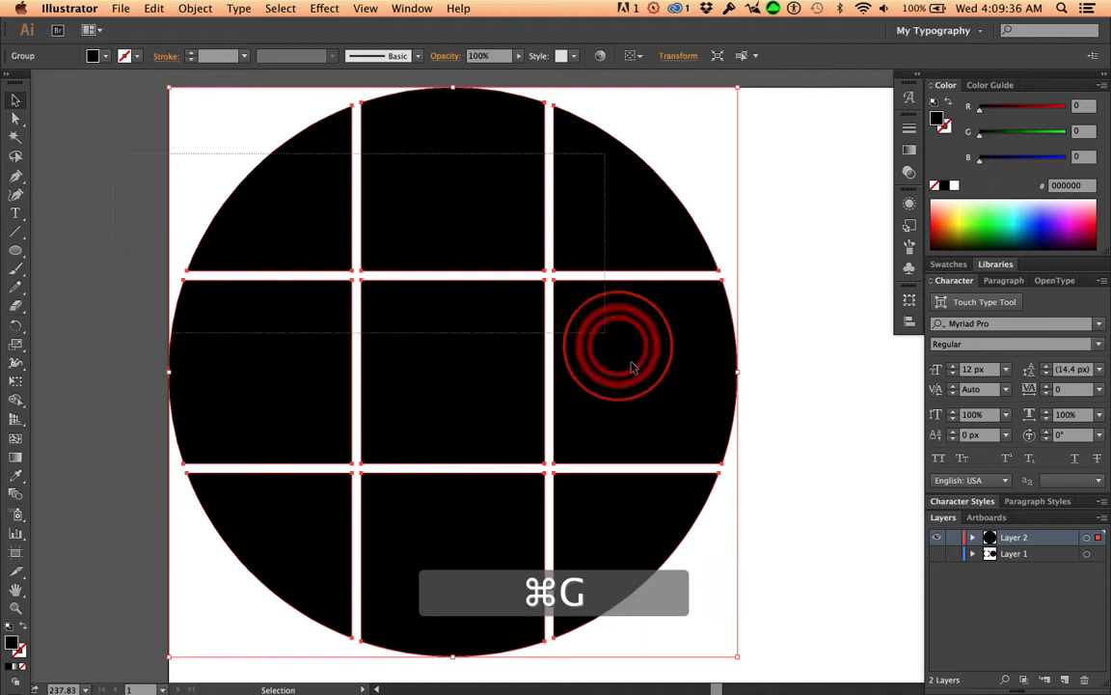
left_click_drag(503, 405, 621, 432)
left_click(121, 257)
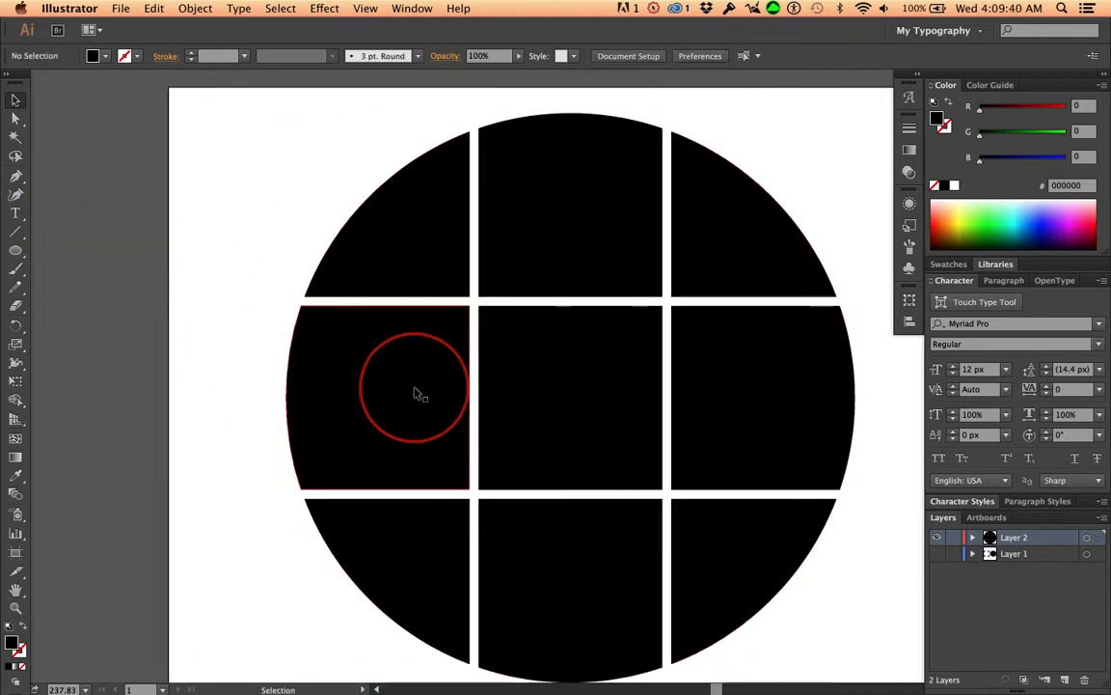
- Move the grouped circle back toward the artboard's upper-left corner and ungroup its pieces
left_click(440, 497)
left_click_drag(334, 383, 232, 421)
key("shift+super+g")
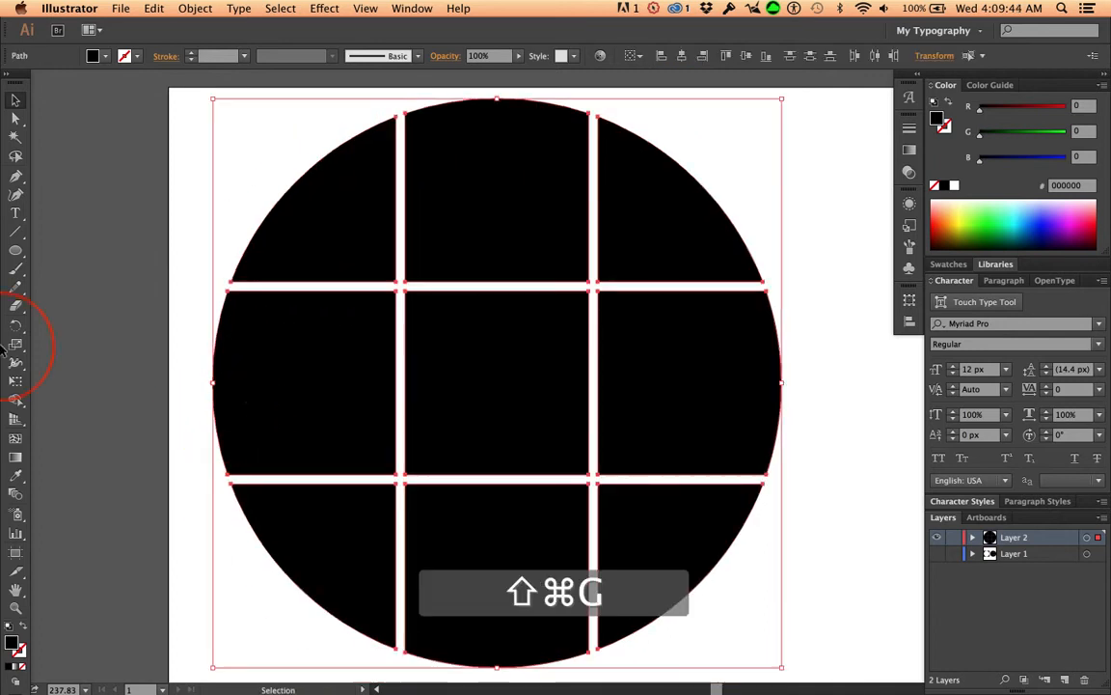
- Shift the circle's middle-left piece to the left and undo the move
left_click(91, 336)
left_click(286, 365)
left_click(429, 411, "shift")
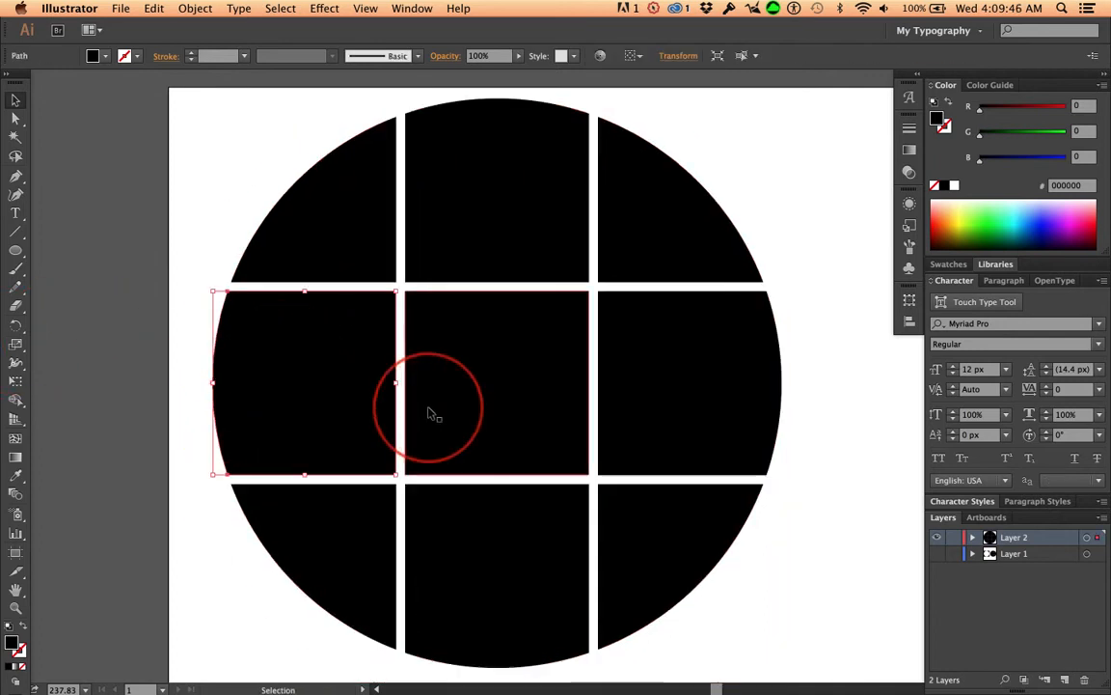
key("shift+Left")
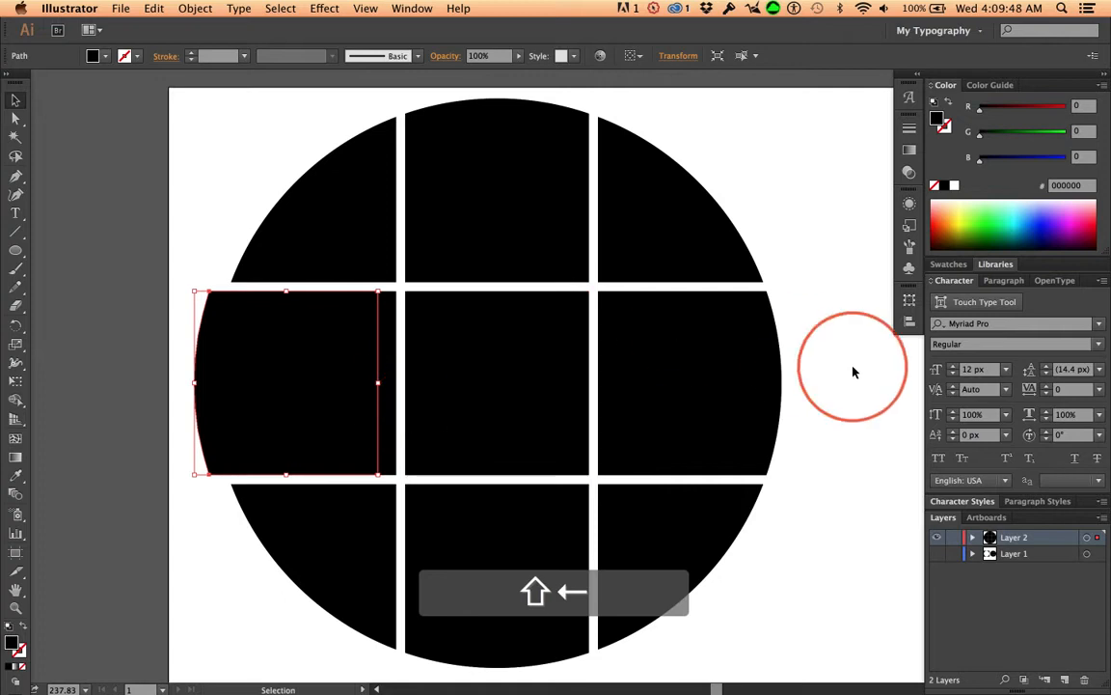
left_click(875, 439)
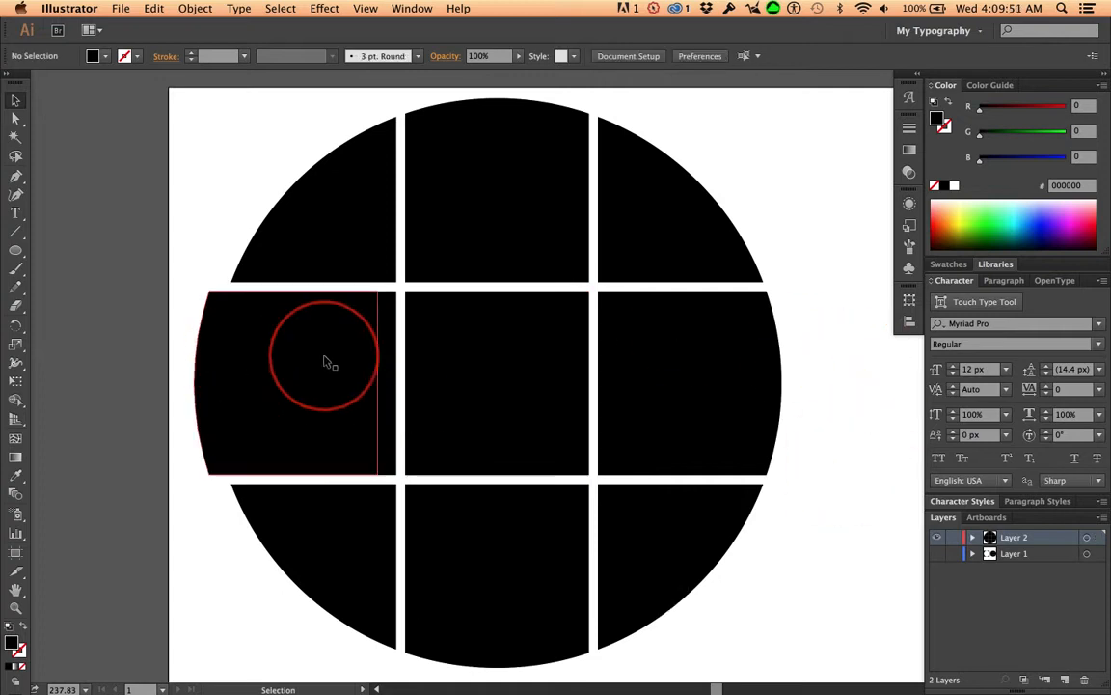
left_click_drag(324, 362, 387, 349)
left_click(307, 474)
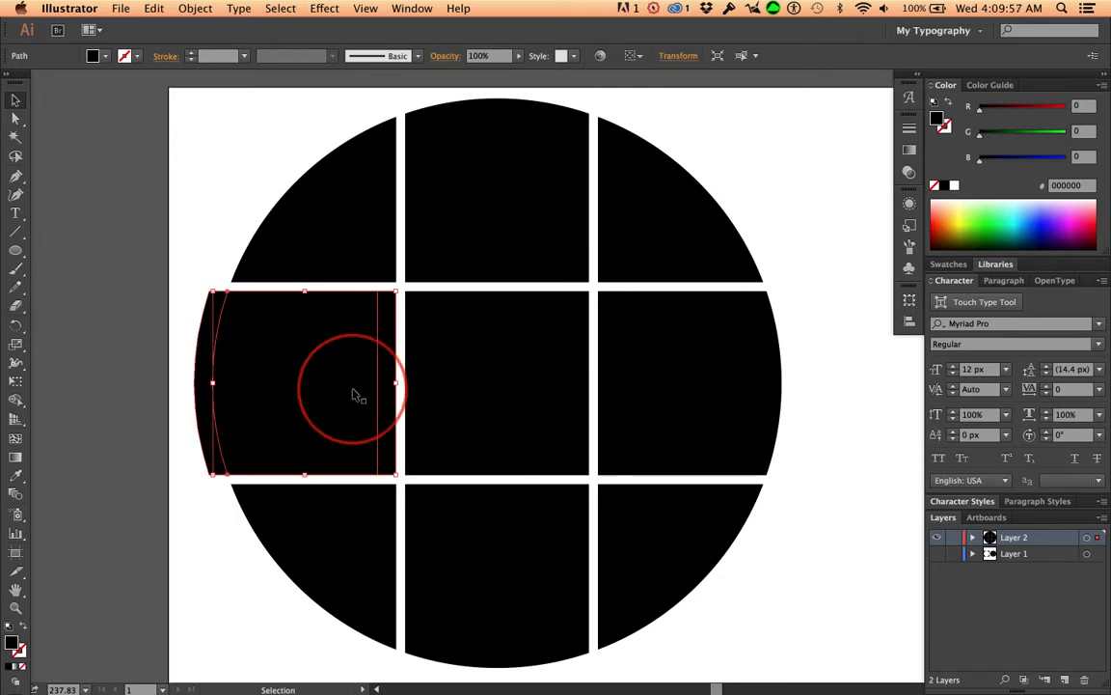
key("super+z")
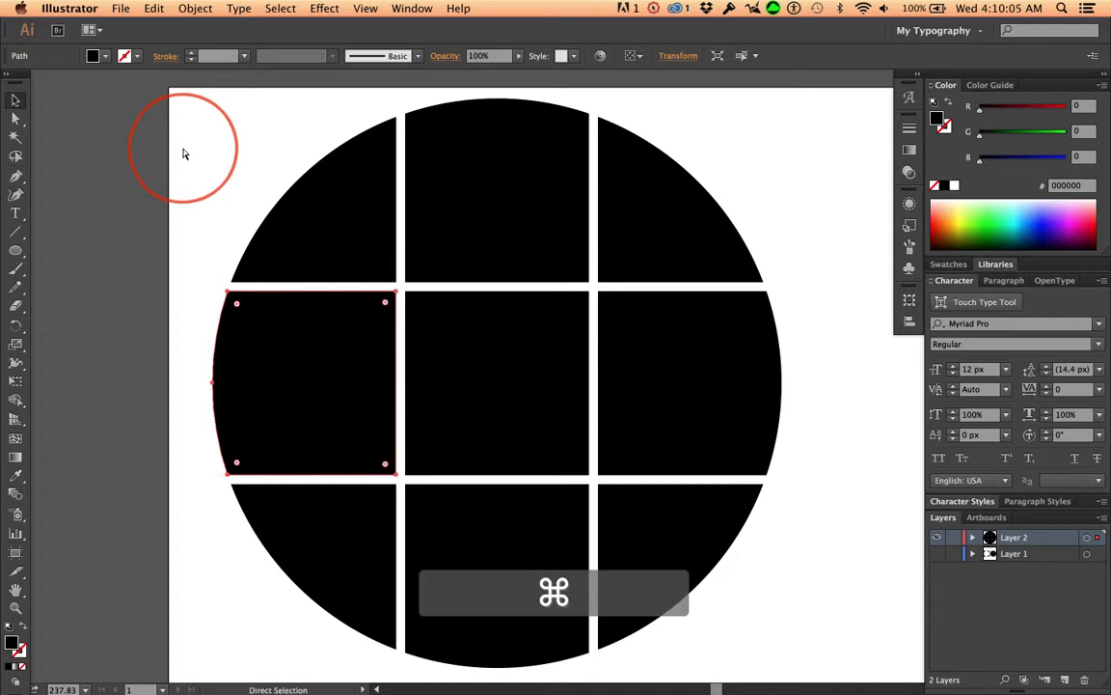
- Fit the artboard in view and group all the pieces of the gridded circle
key("super+0")
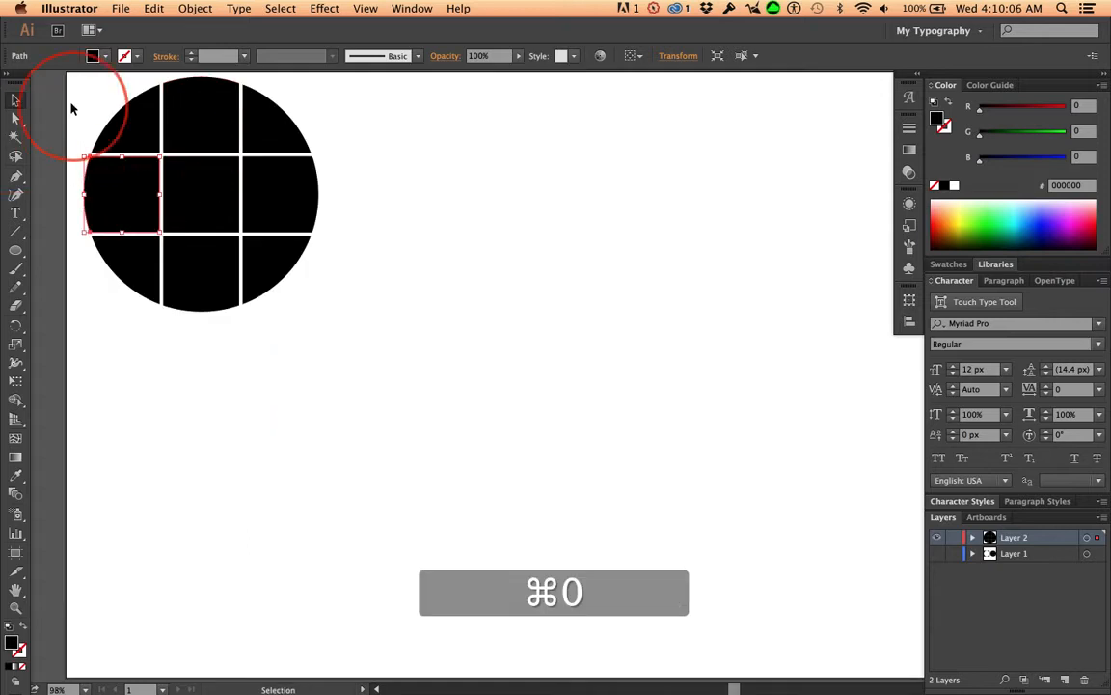
left_click_drag(70, 94, 322, 277)
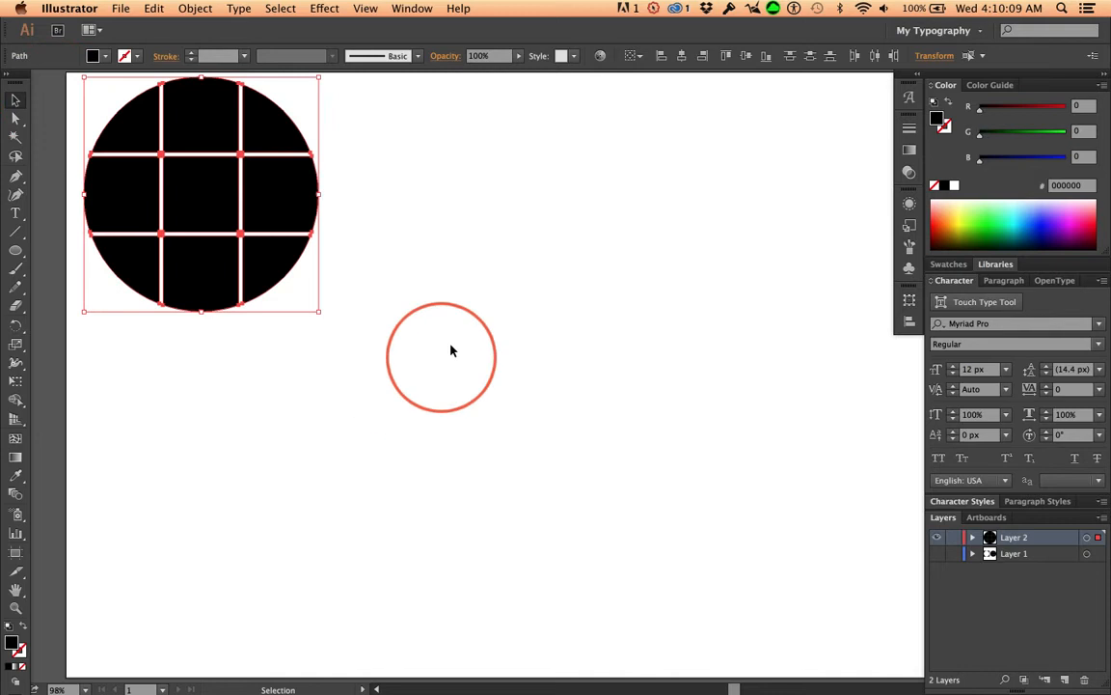
left_click(285, 260)
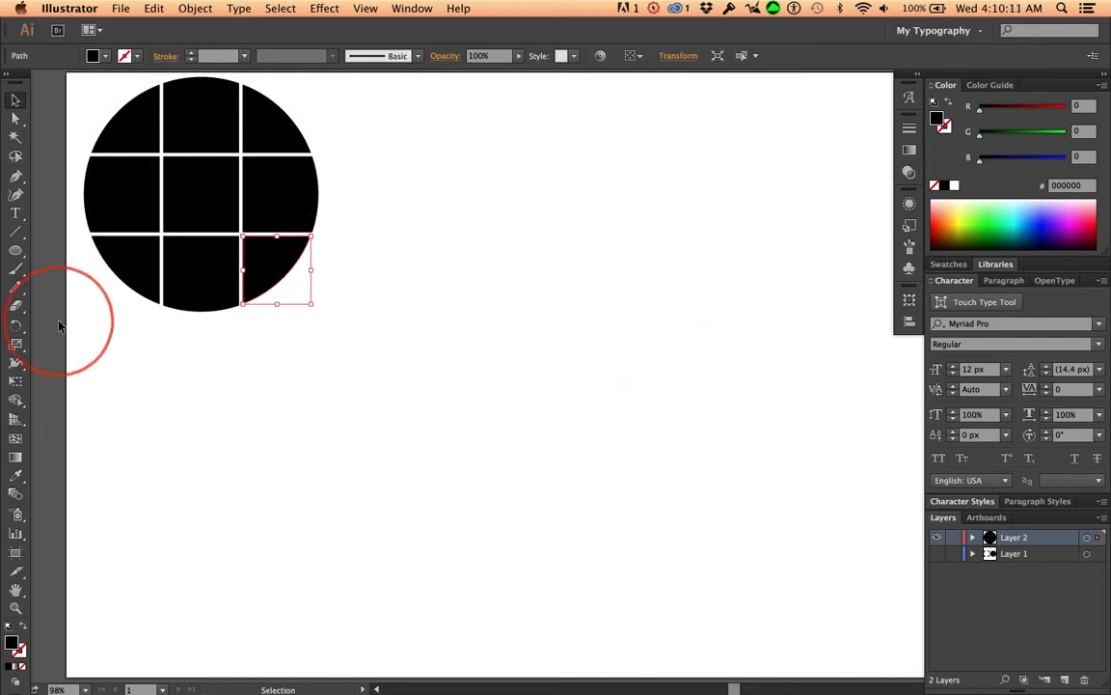
left_click_drag(80, 338, 358, 145)
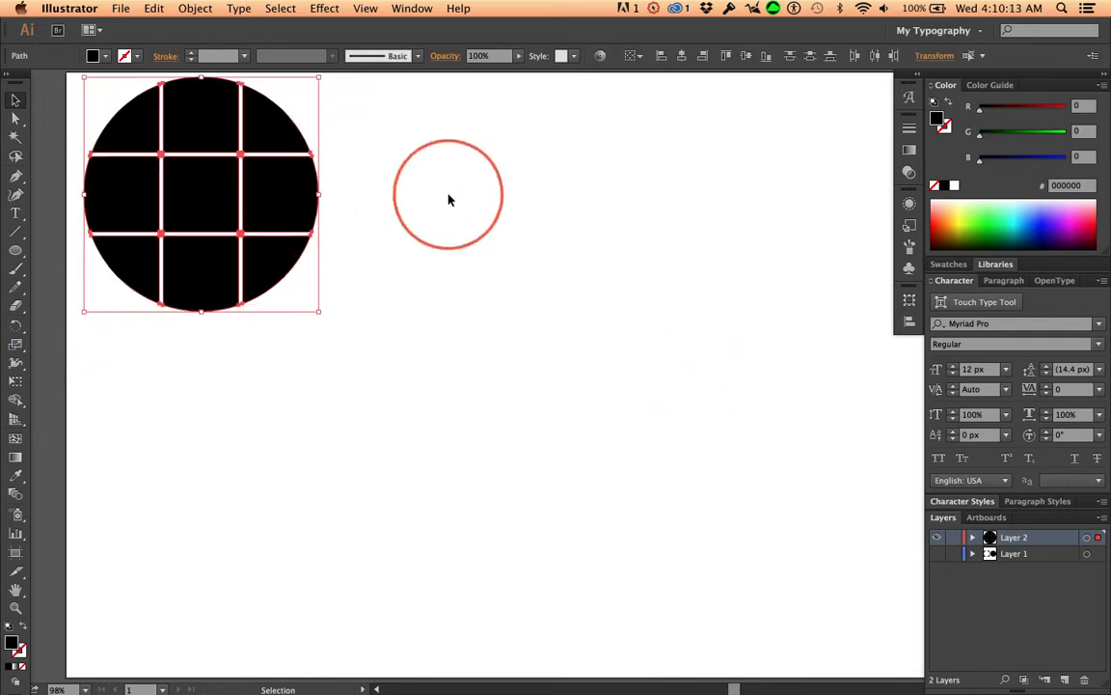
key("super+g")
key("v")
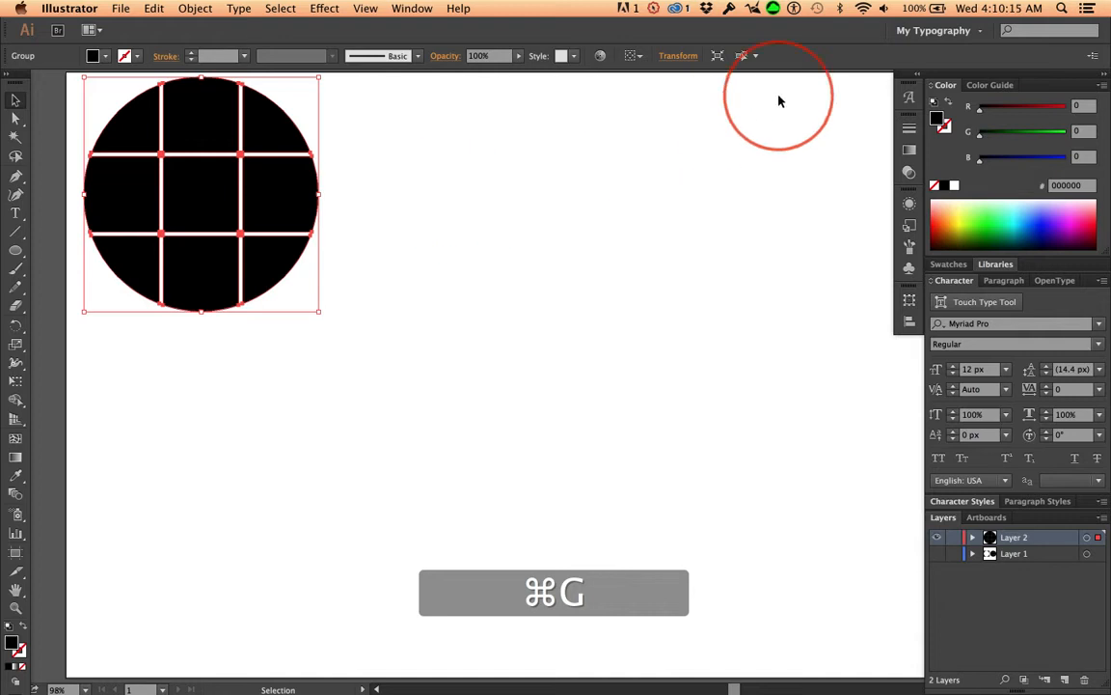
- Resize the grouped circle to 500 px wide and 500 px high
left_click(908, 299)
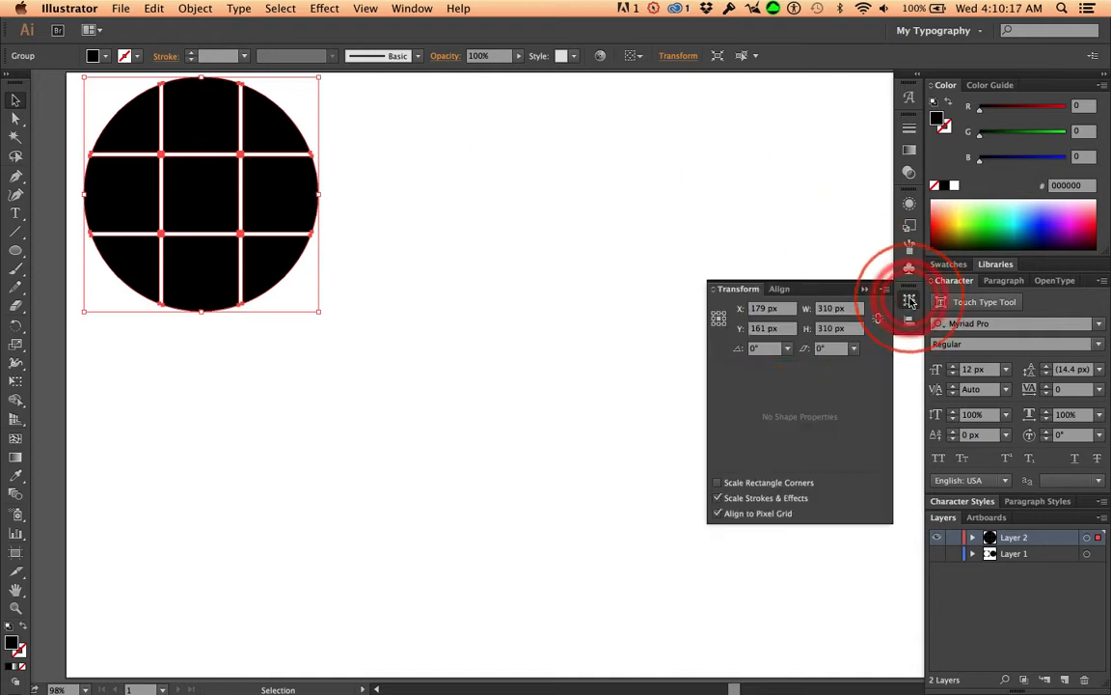
left_click(828, 308)
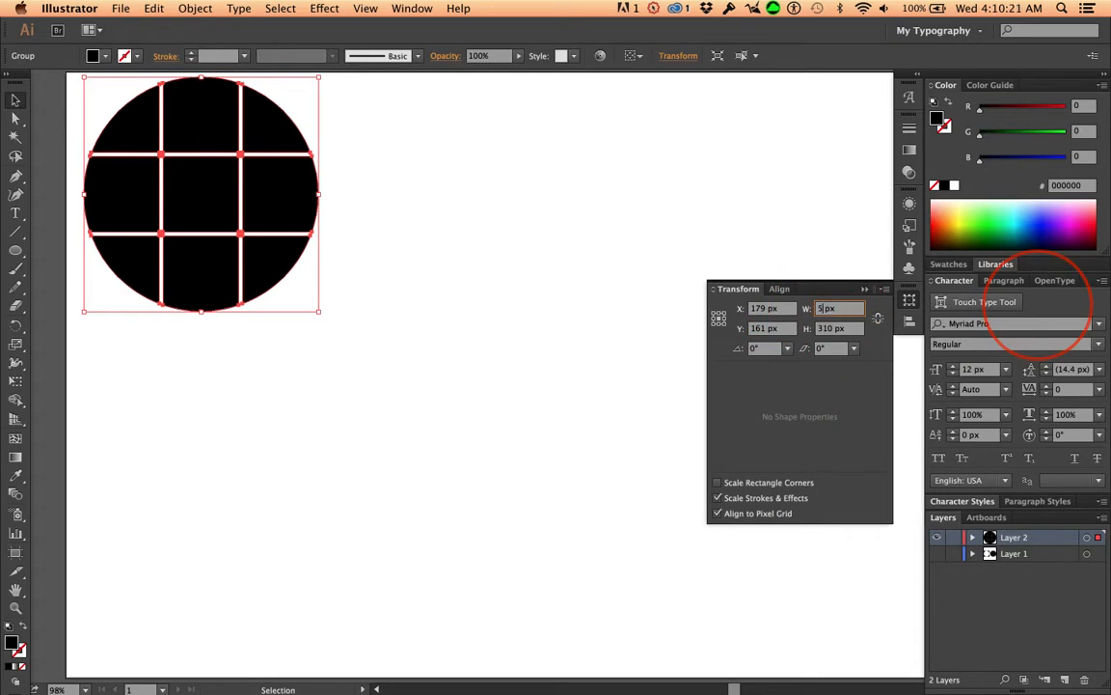
type("500")
key("Tab")
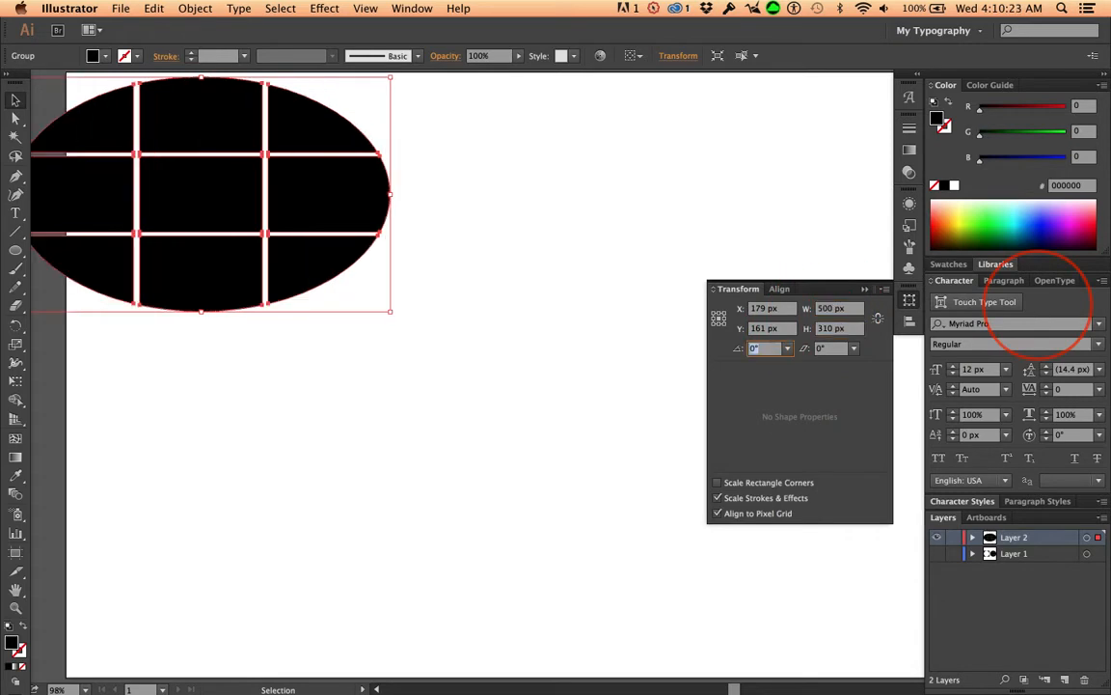
left_click(825, 329)
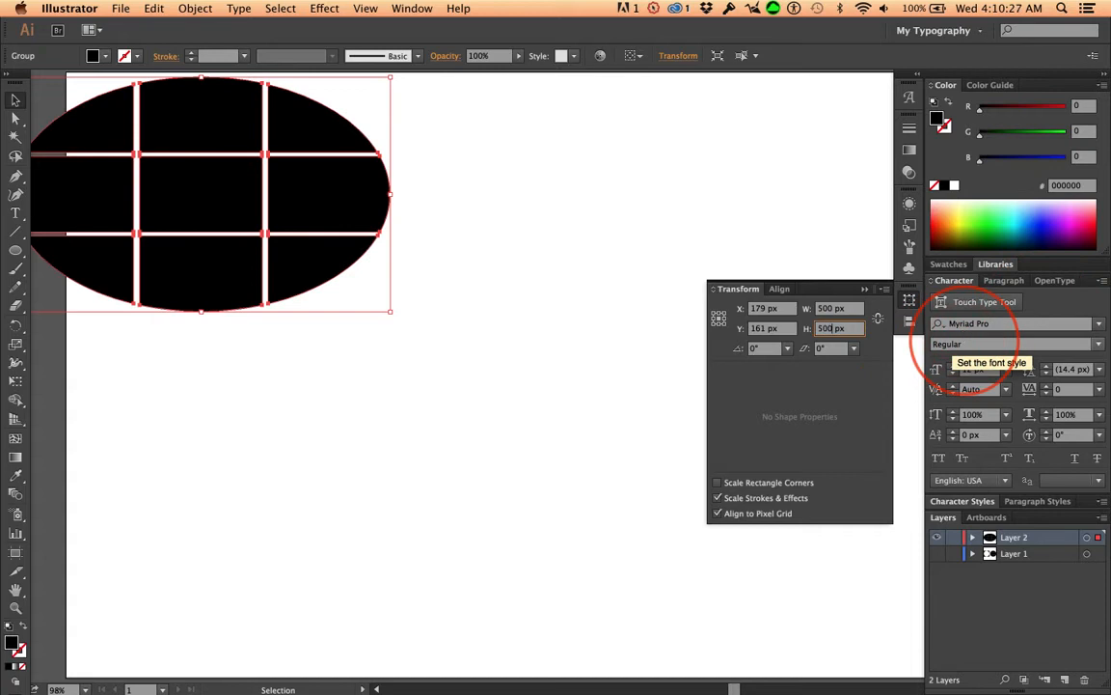
key("Tab")
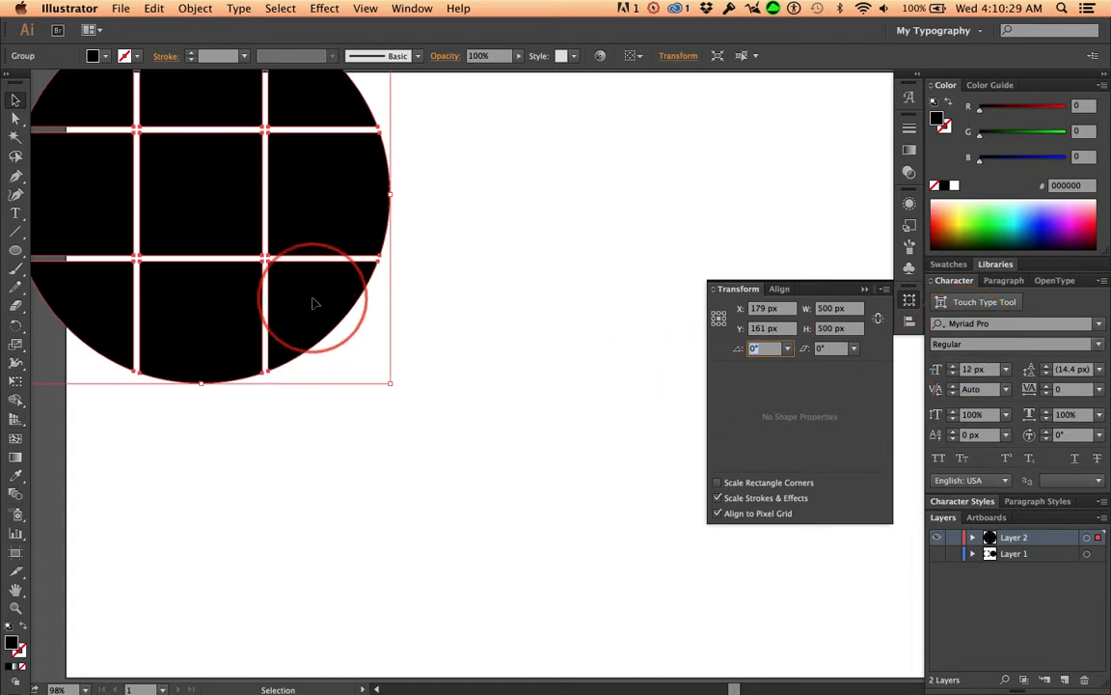
- Move the gridded circle to the right half of the artboard and deselect it
left_click_drag(313, 303, 828, 479)
left_click_drag(184, 162, 618, 292)
left_click(680, 265)
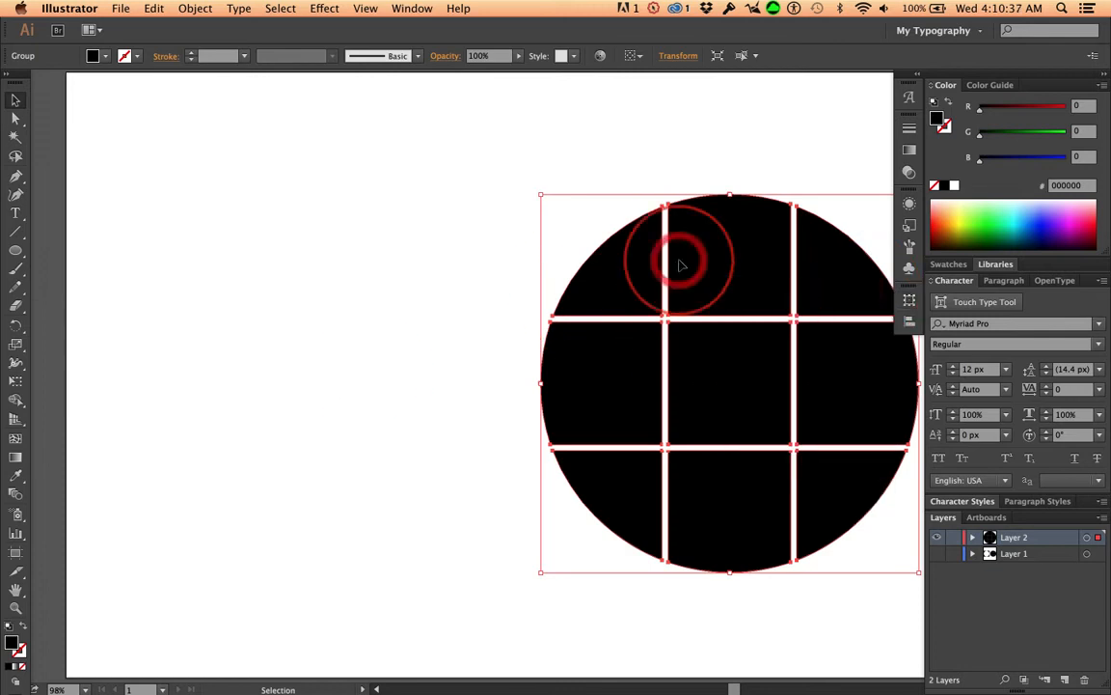
left_click(246, 253)
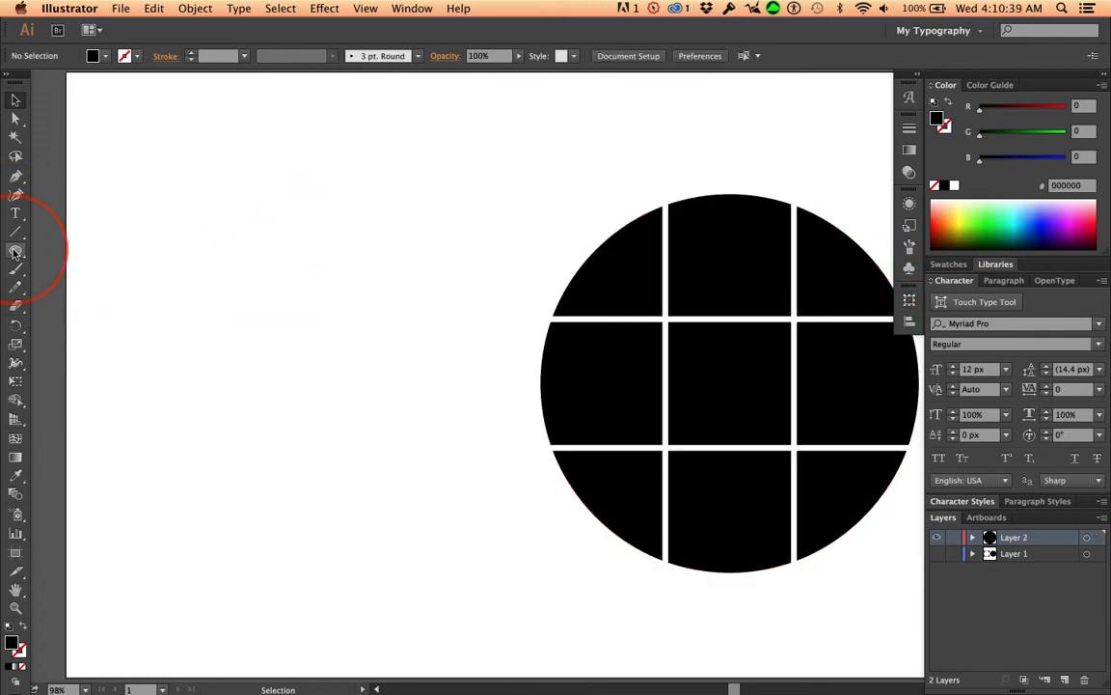
- Create a square 500 px wide and 500 px high with the Rectangle tool
left_click_drag(16, 253, 93, 257)
left_click(460, 373)
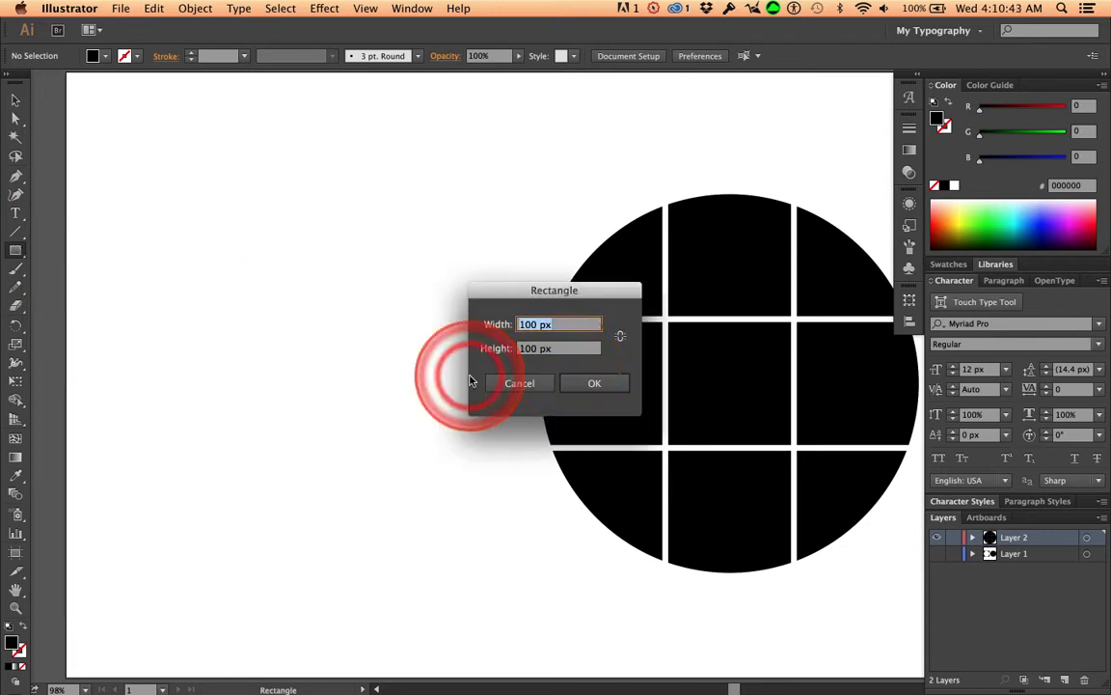
type("500")
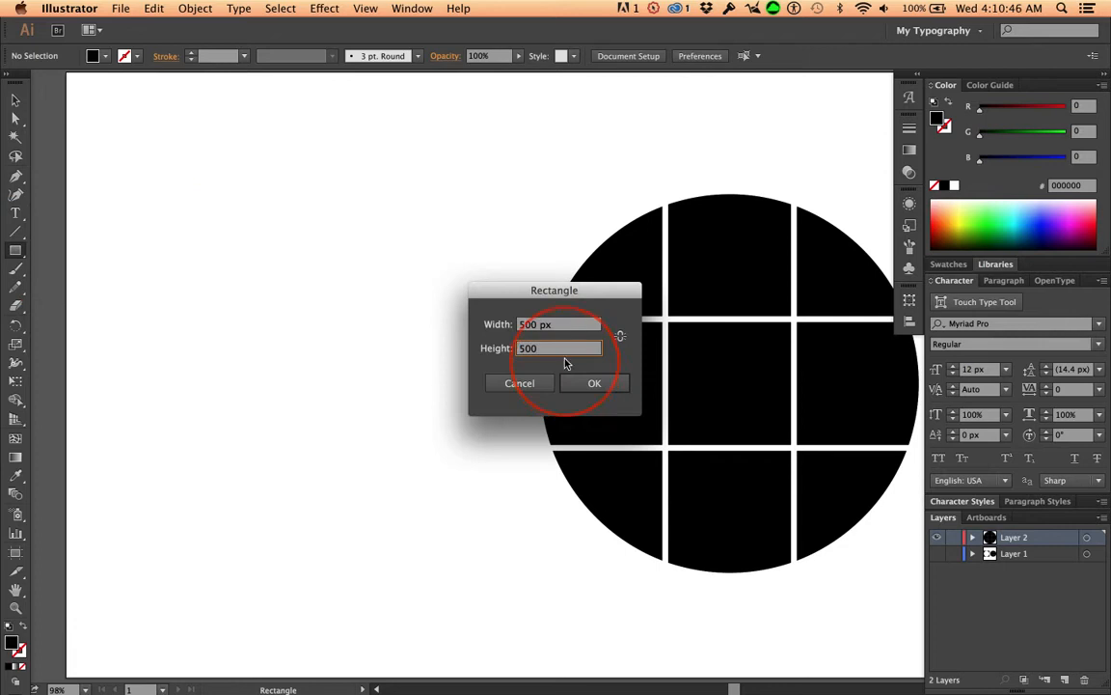
key("Return")
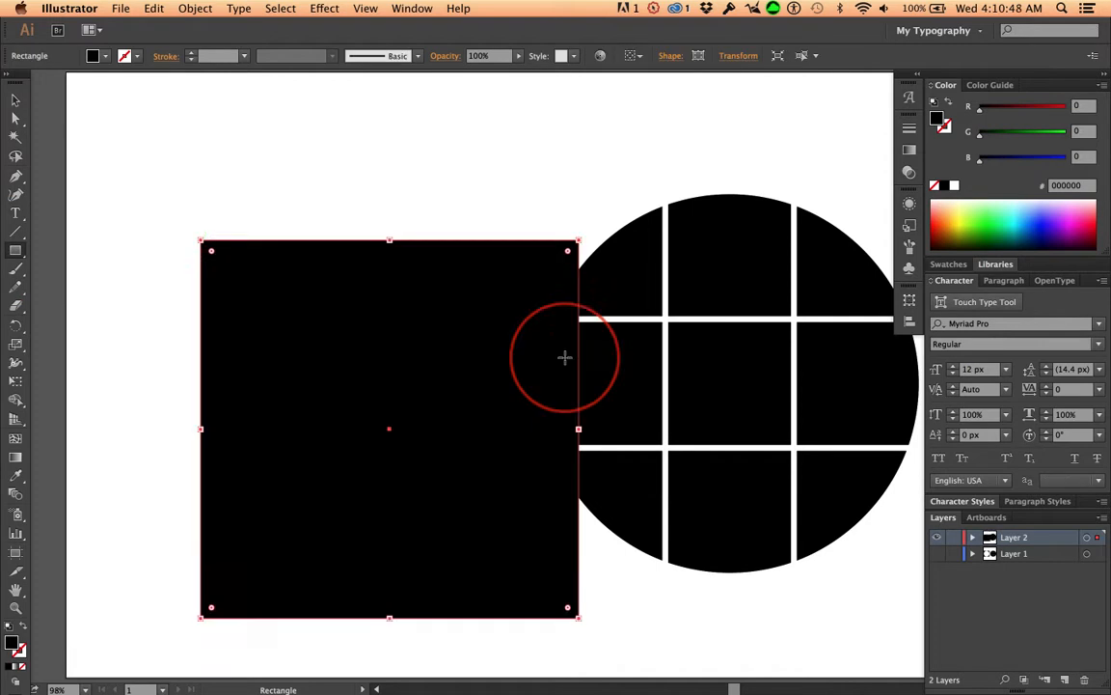
- Position the square to the left of the gridded circle so the two do not overlap, and deselect it
key("space")
left_click_drag(284, 305, 242, 300)
key("v")
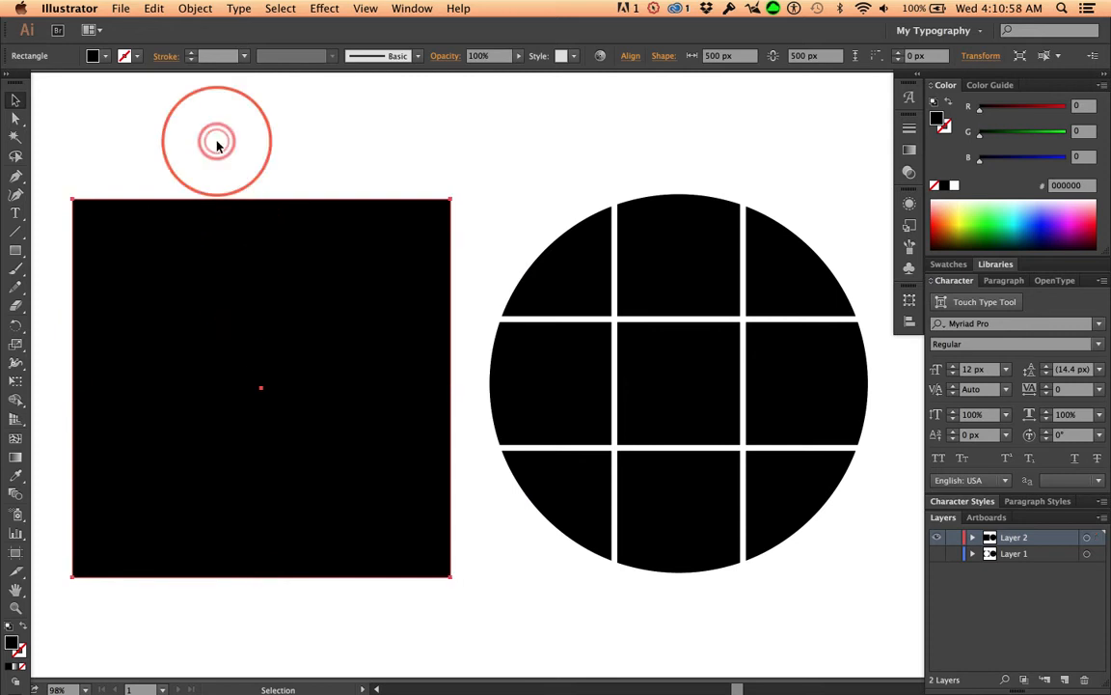
left_click(197, 130)
- Create a circle 500 px wide and 500 px high with the Ellipse tool, starting from the square's center, and view its transform values
left_click(16, 251)
left_click_drag(15, 251, 60, 286)
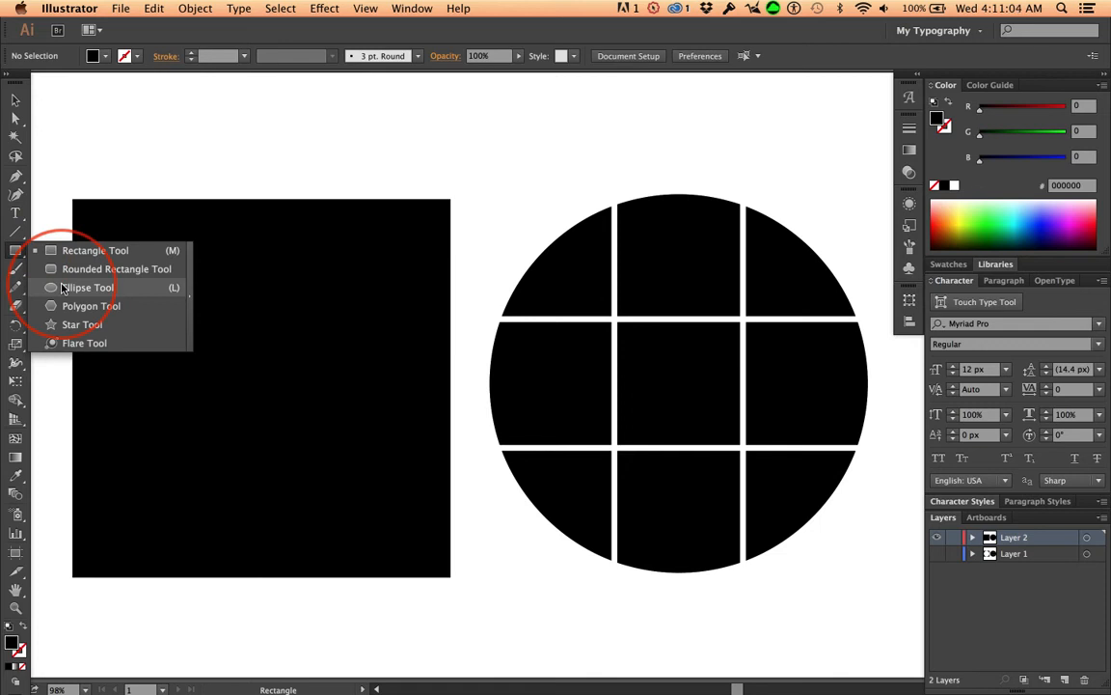
left_click_drag(62, 287, 62, 287)
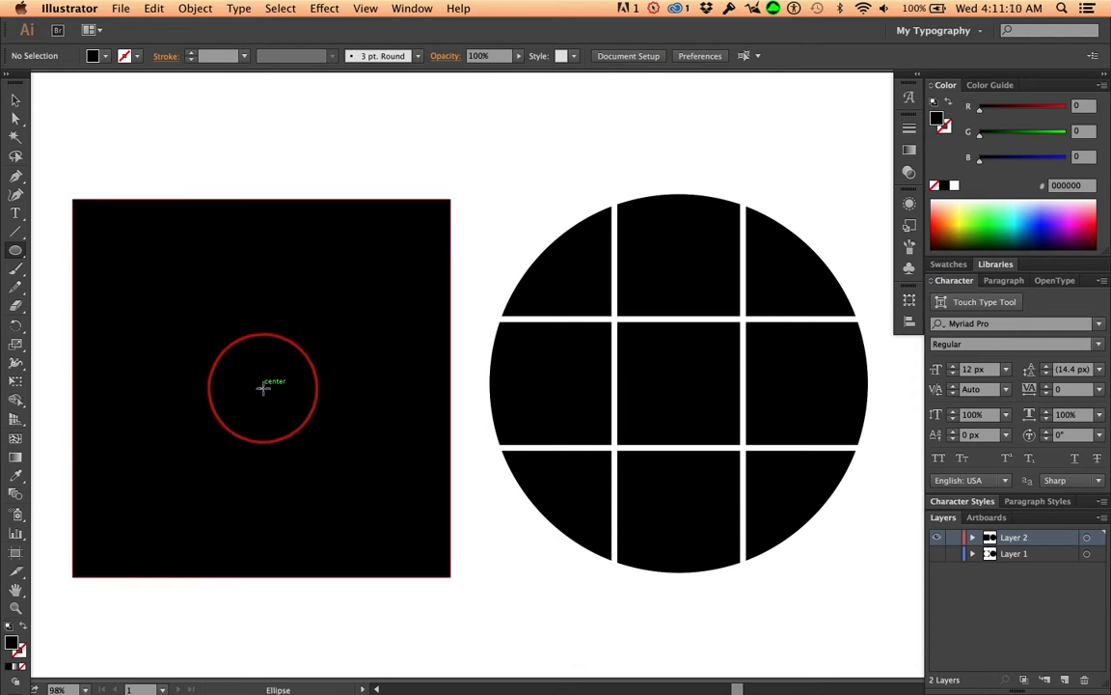
left_click(260, 386)
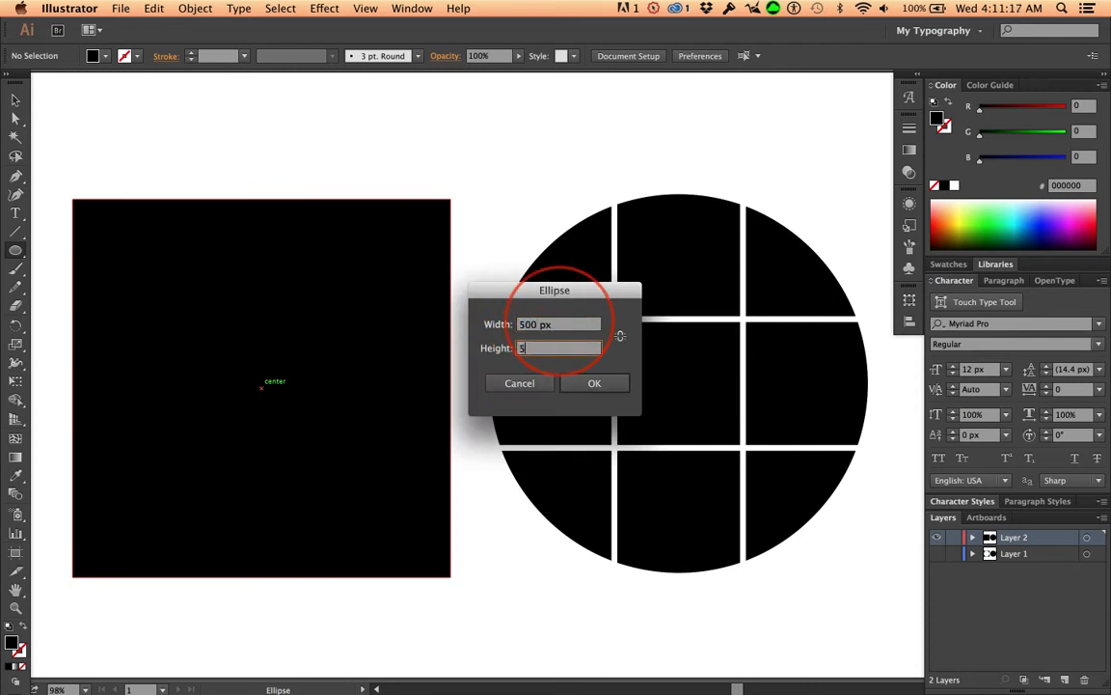
left_click(592, 384)
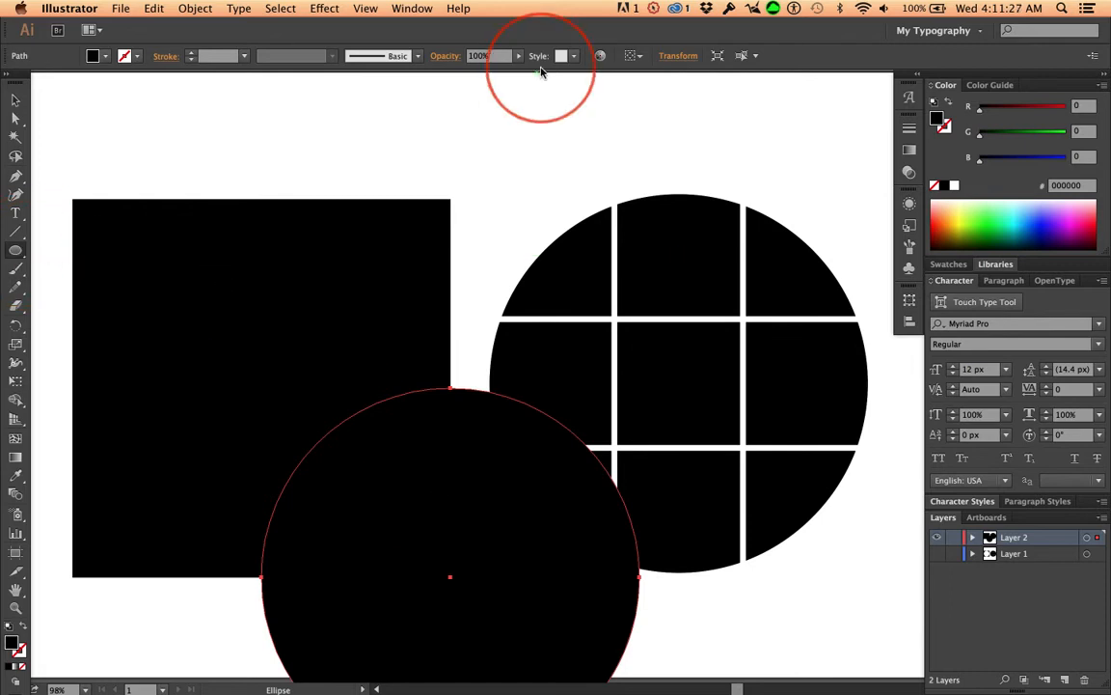
left_click(679, 56)
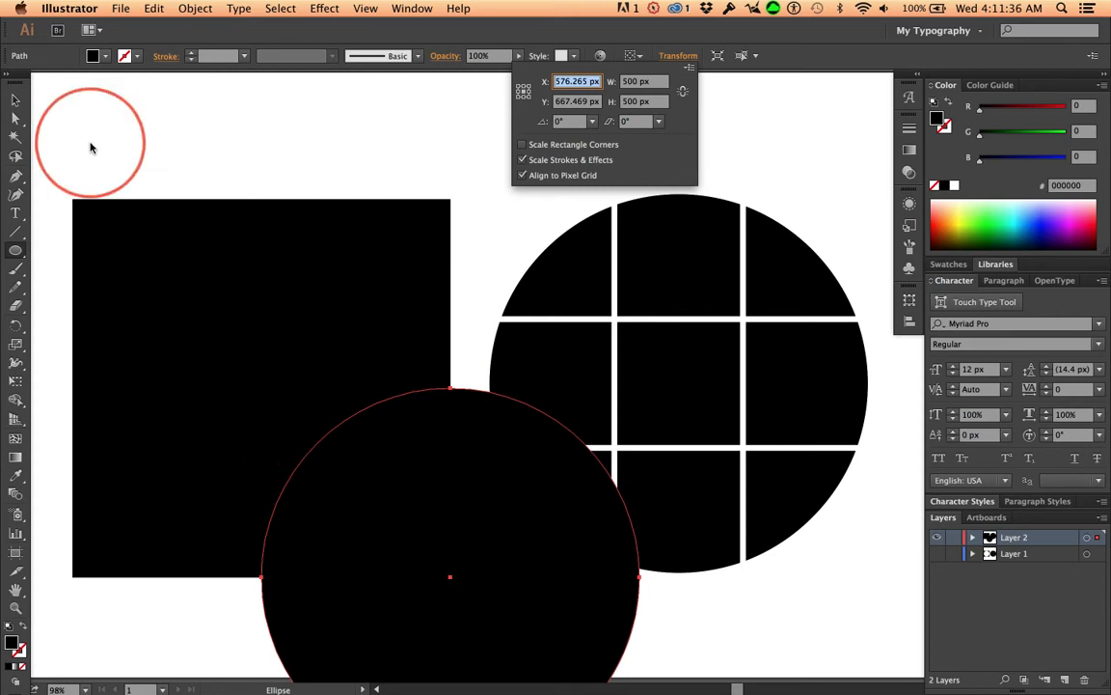
left_click(268, 166)
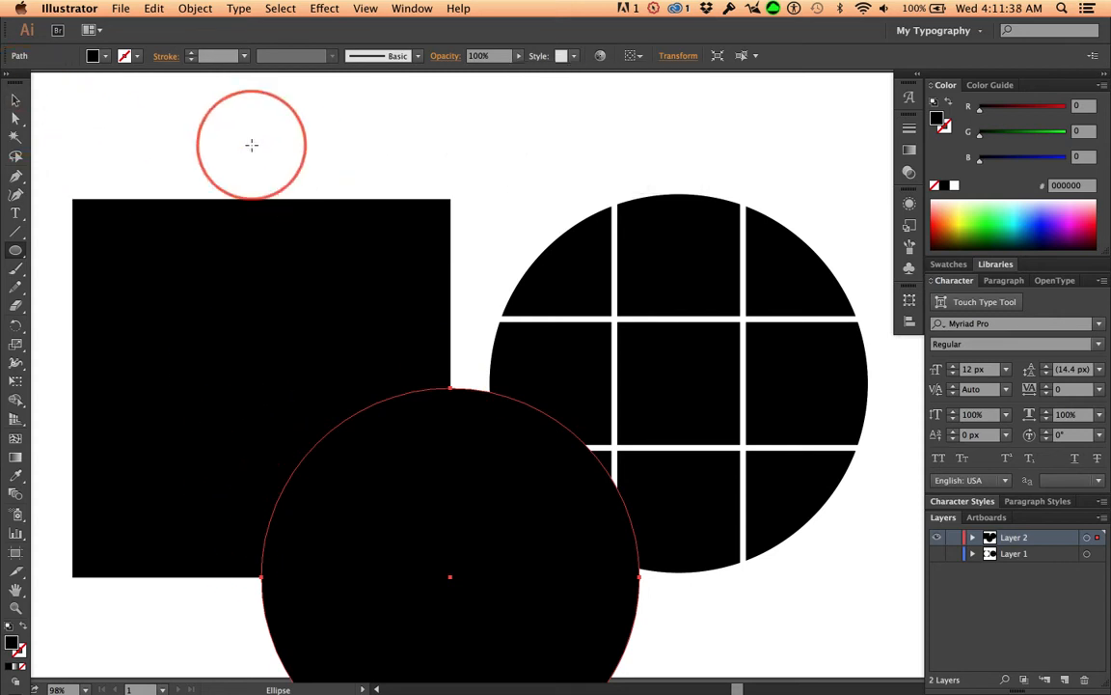
- Align the square and new circle by horizontal centers and top edges relative to the selection, and move them clear of the gridded circle
left_click(15, 99)
left_click_drag(232, 148, 373, 461)
left_click(636, 62)
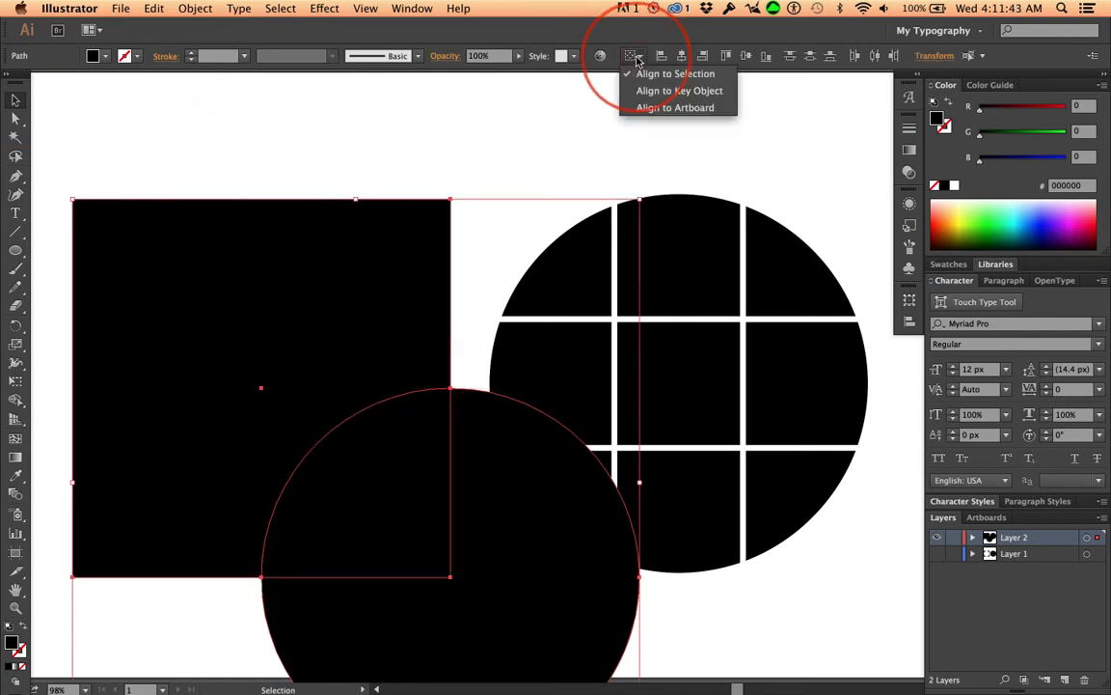
left_click(675, 74)
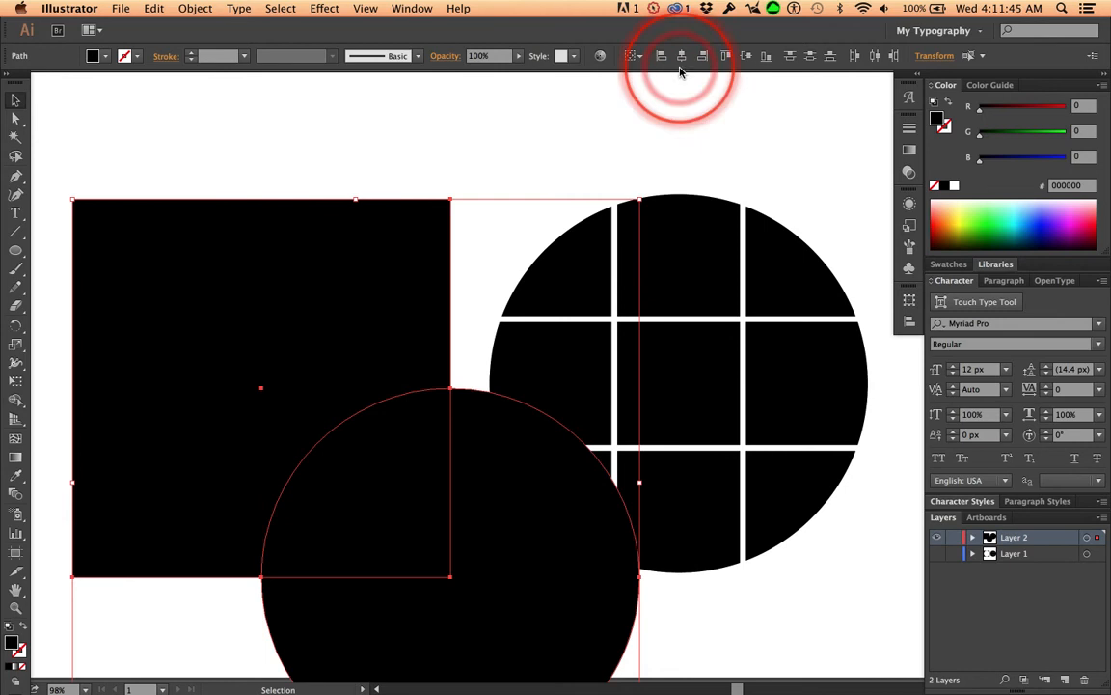
left_click(681, 55)
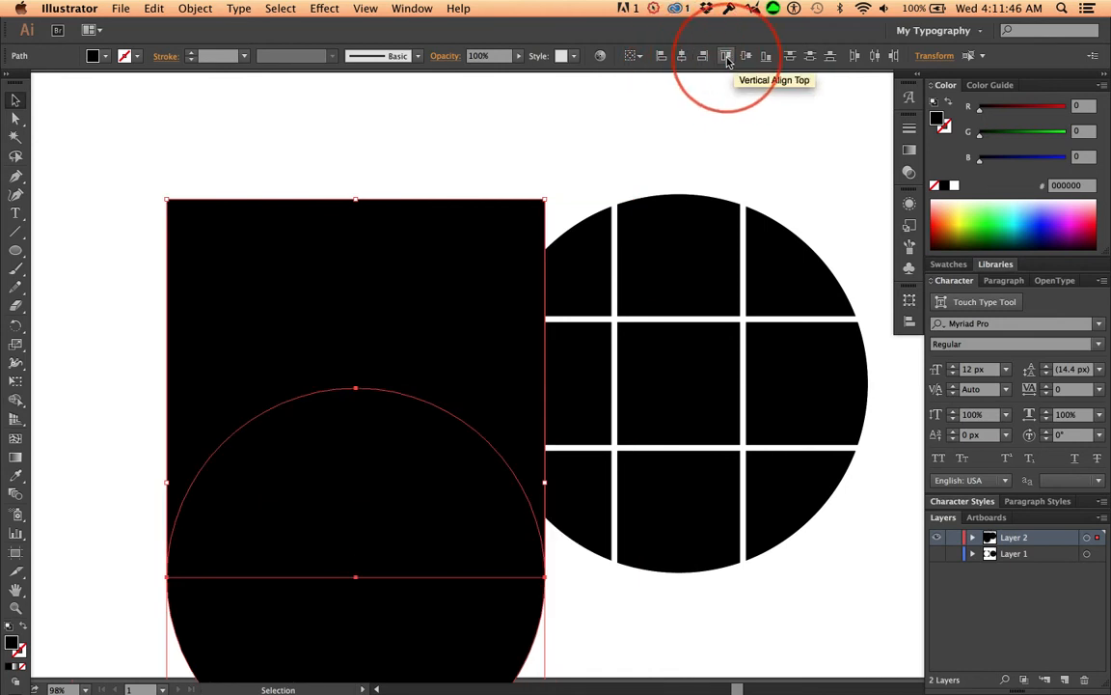
left_click(726, 55)
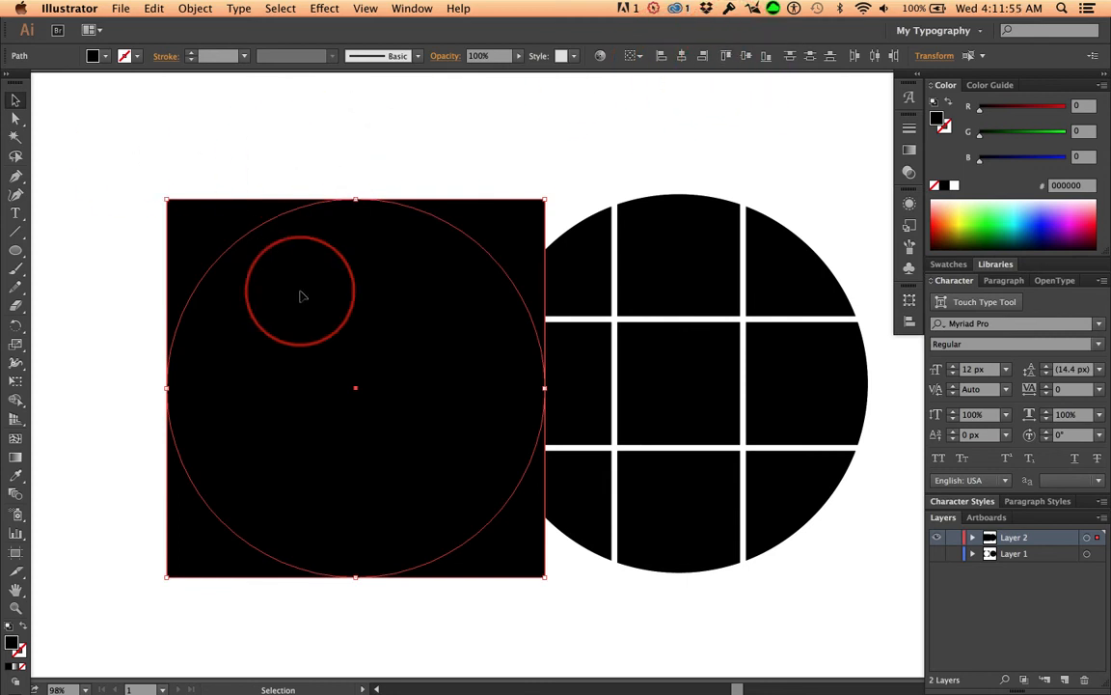
left_click_drag(301, 296, 239, 291)
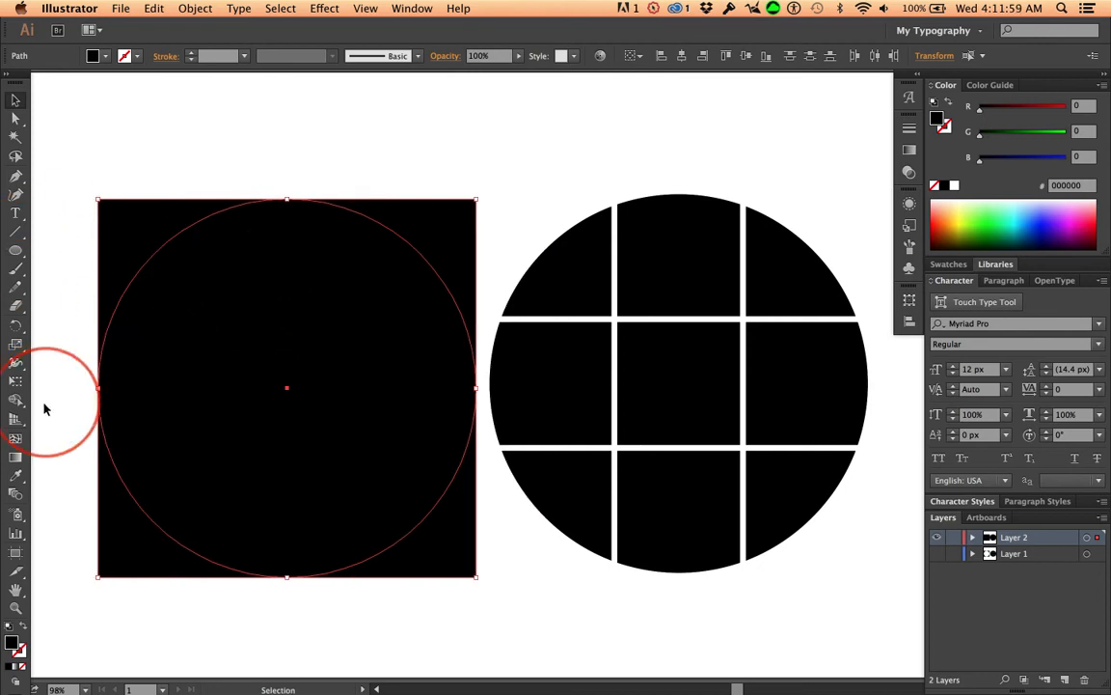
- Cut the circle area out of the square with the Shape Builder tool, leaving the four black corner pieces, and deselect them
left_click(16, 403)
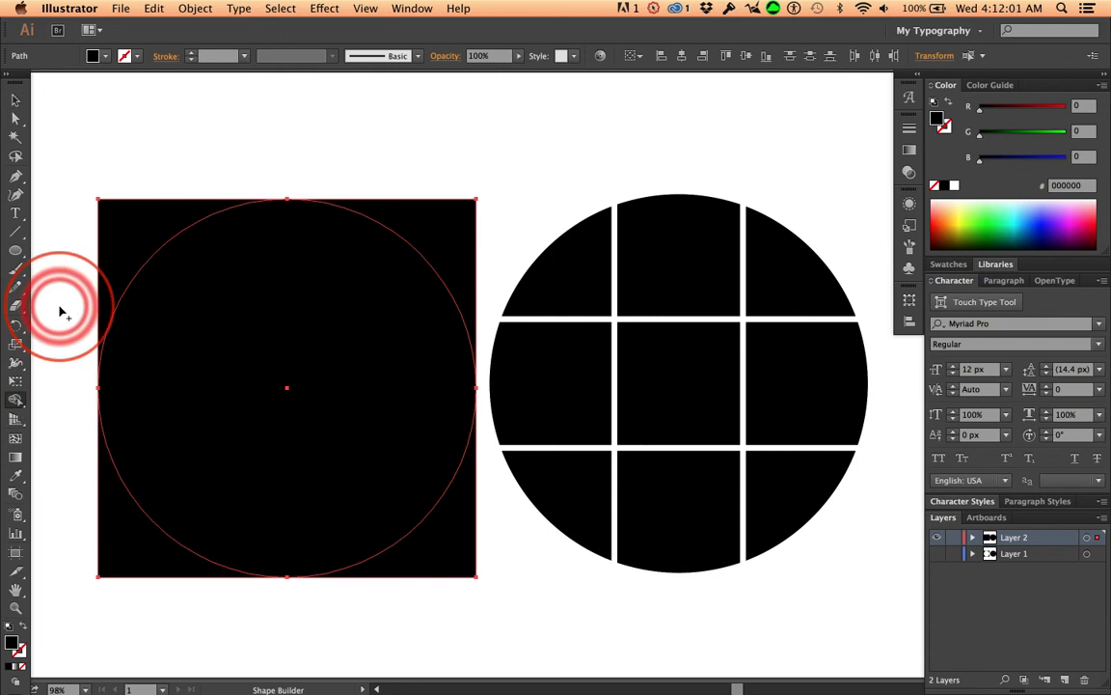
key("alt")
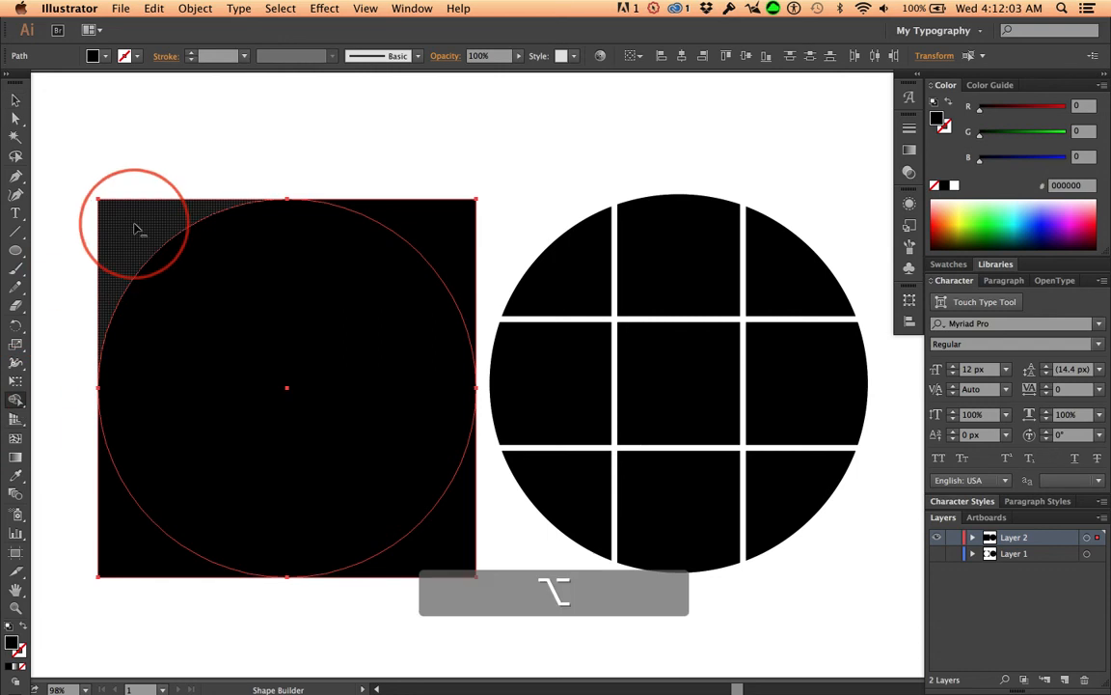
left_click(256, 333, "alt")
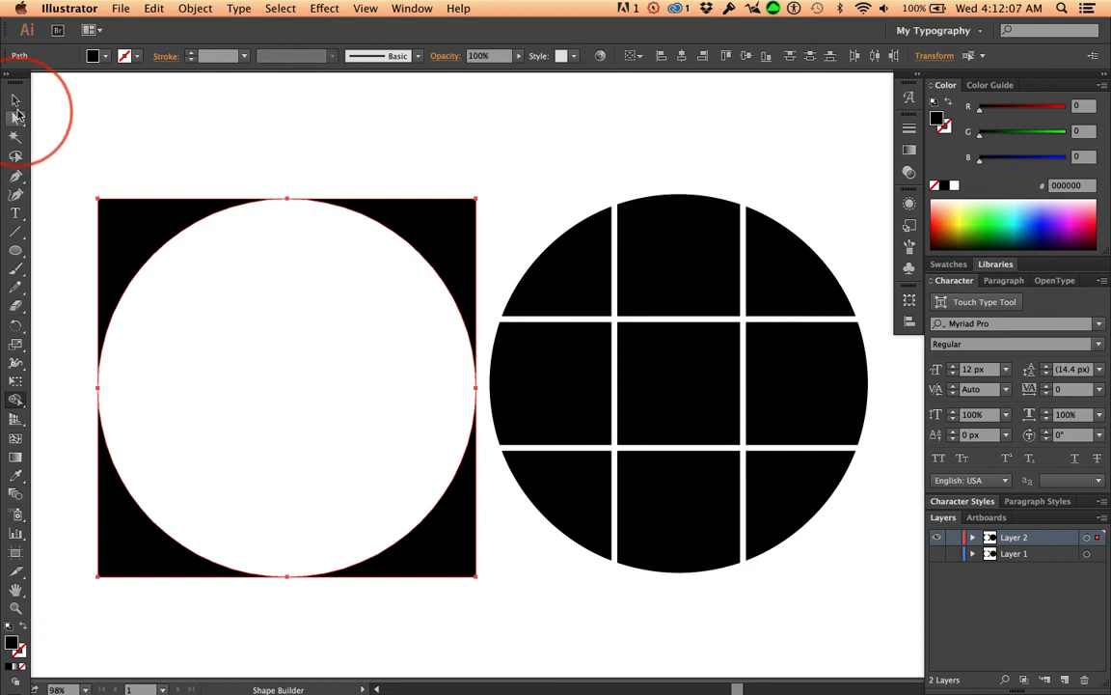
left_click(17, 100)
left_click(110, 166)
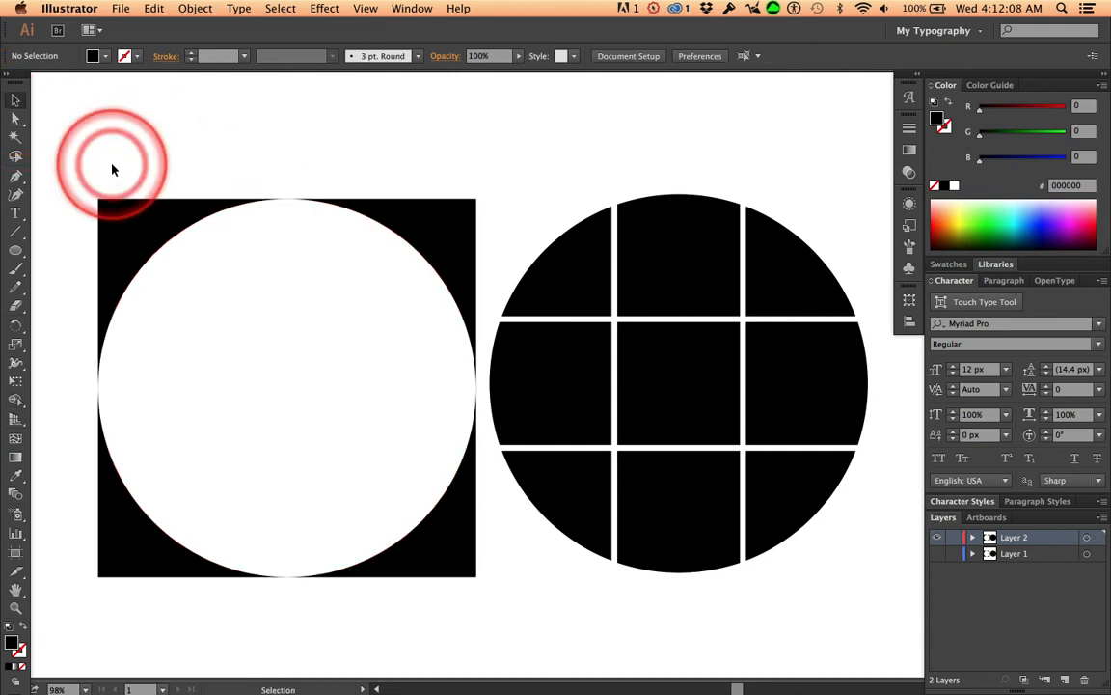
- Select the four corner pieces of the cut-out square and group them
left_click(144, 226)
left_click_drag(129, 218, 425, 579)
key("super+z")
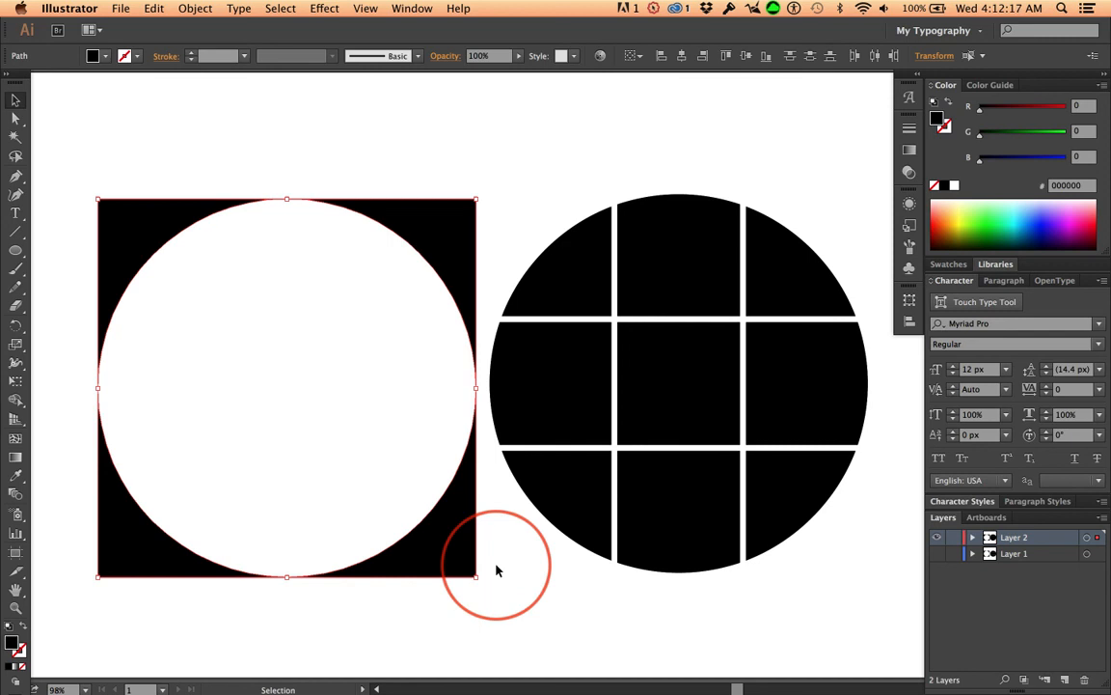
key("super+g")
- Move the corner group slightly further left of the gridded circle and align the top edges of both shapes
left_click_drag(444, 248, 413, 242)
left_click_drag(318, 144, 735, 446)
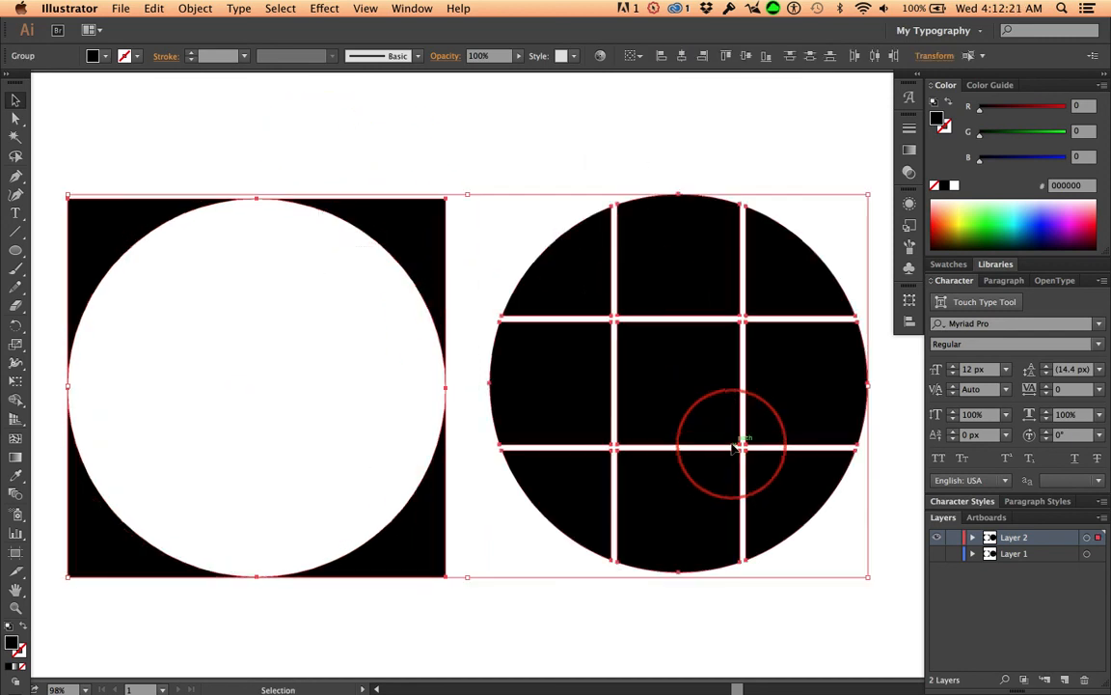
left_click(727, 56)
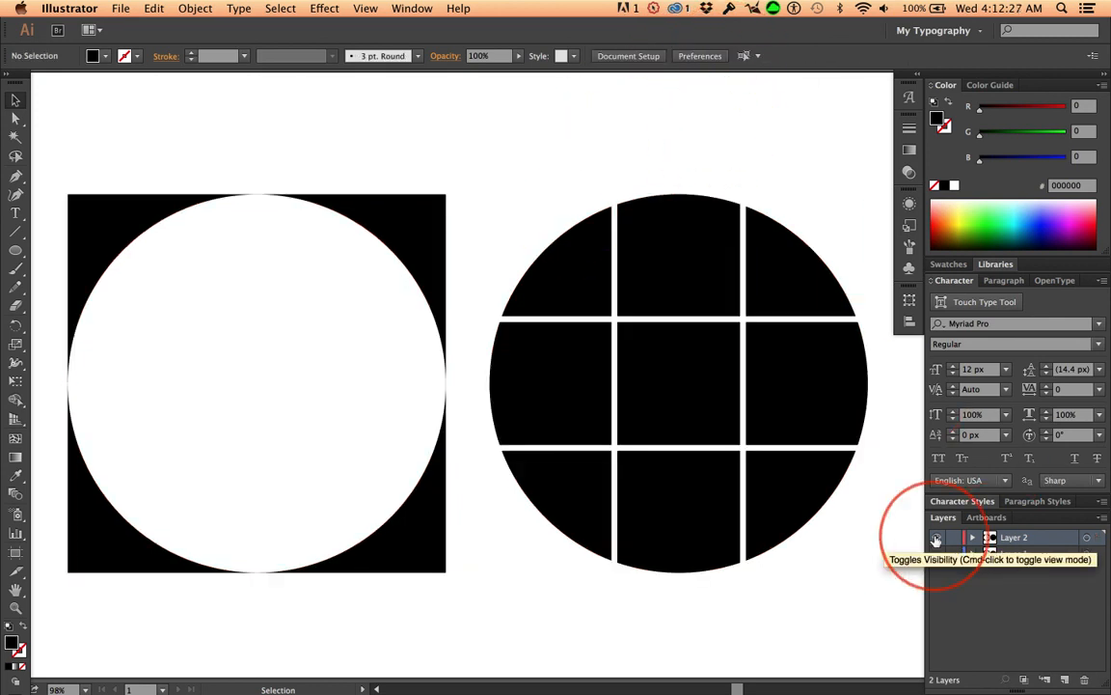
- Hide Layer 2 and show Layer 1 to compare the rebuilt shapes with the reference artwork
left_click(936, 538)
left_click(936, 553)
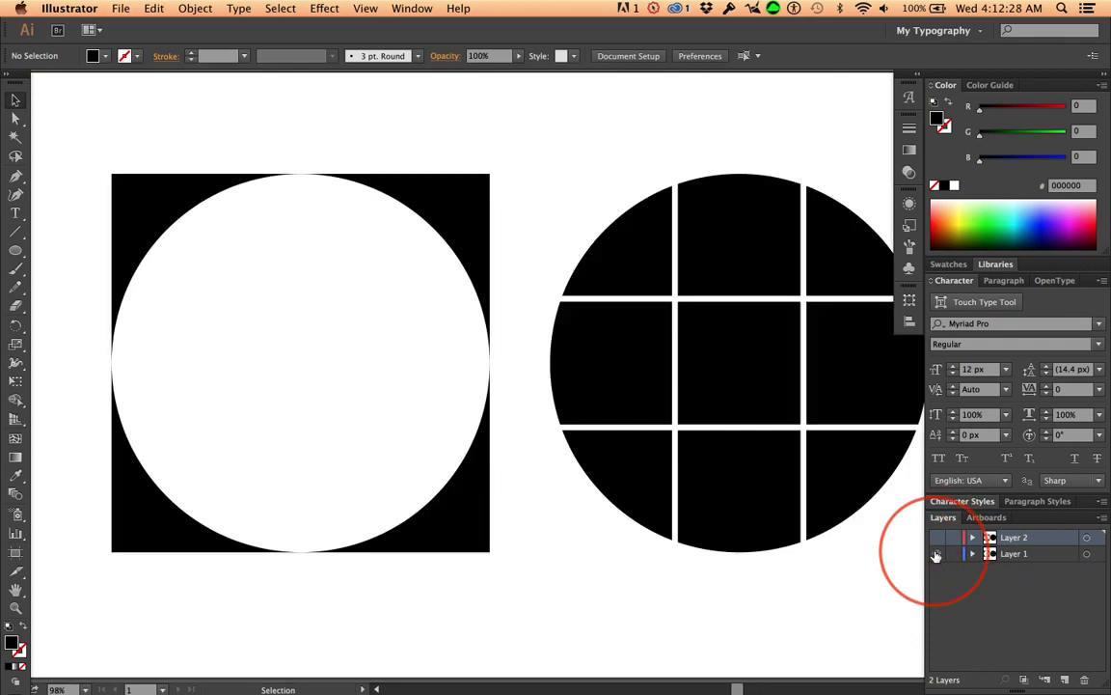
left_click_drag(677, 603, 656, 600)
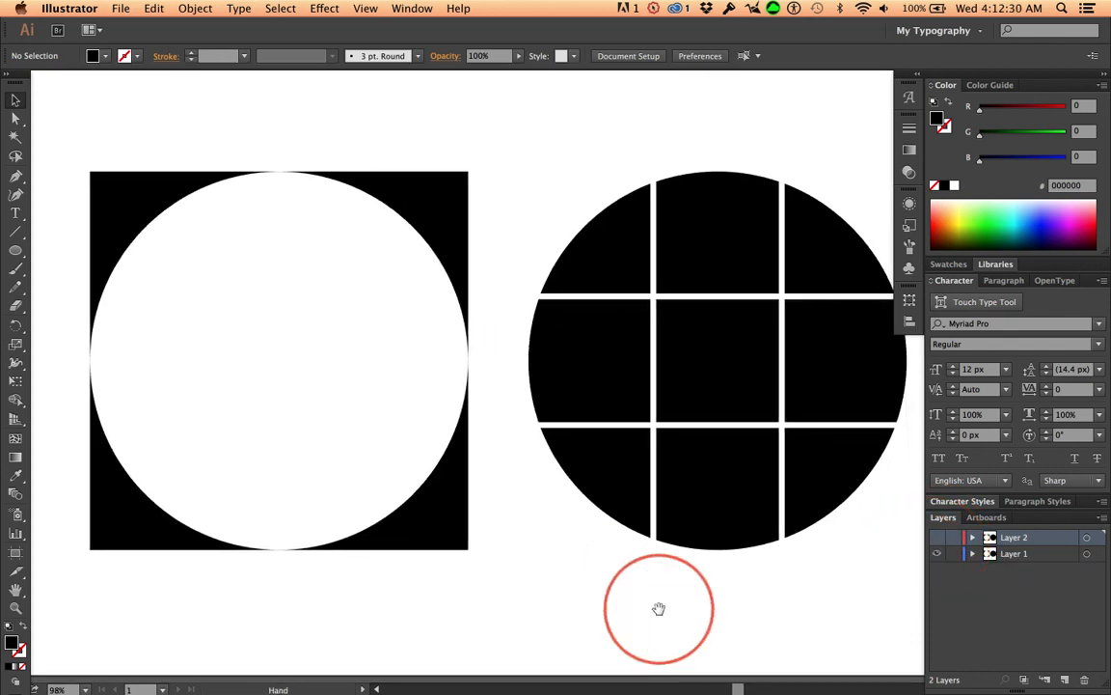